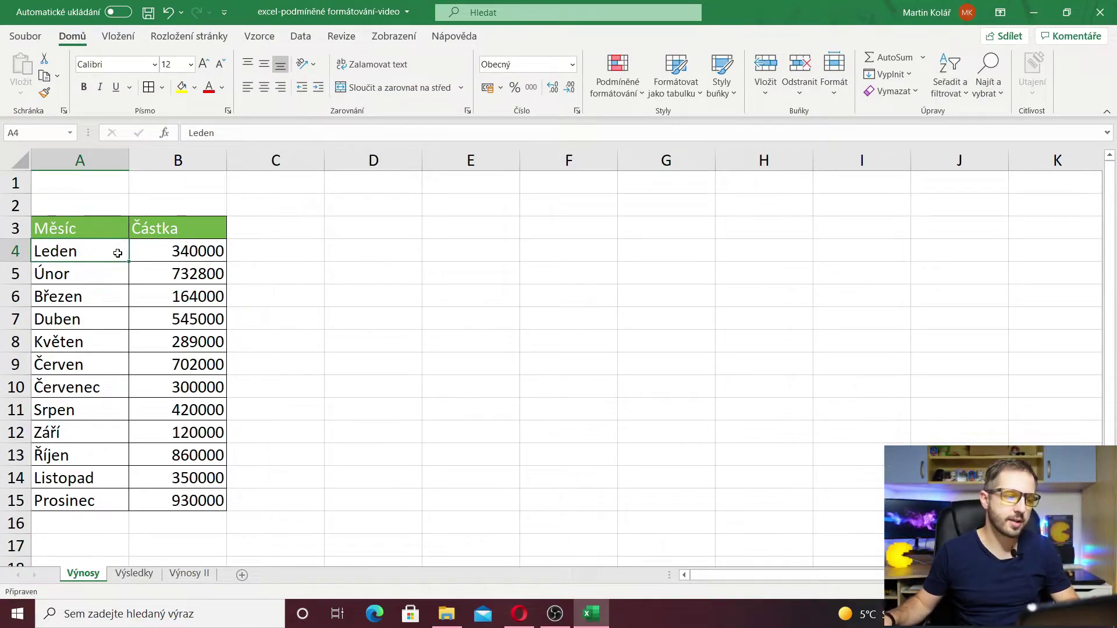
# - Select the Částka amounts B4:B15, from January's 340000 down to Prosinec
pyautogui.click(189, 251)
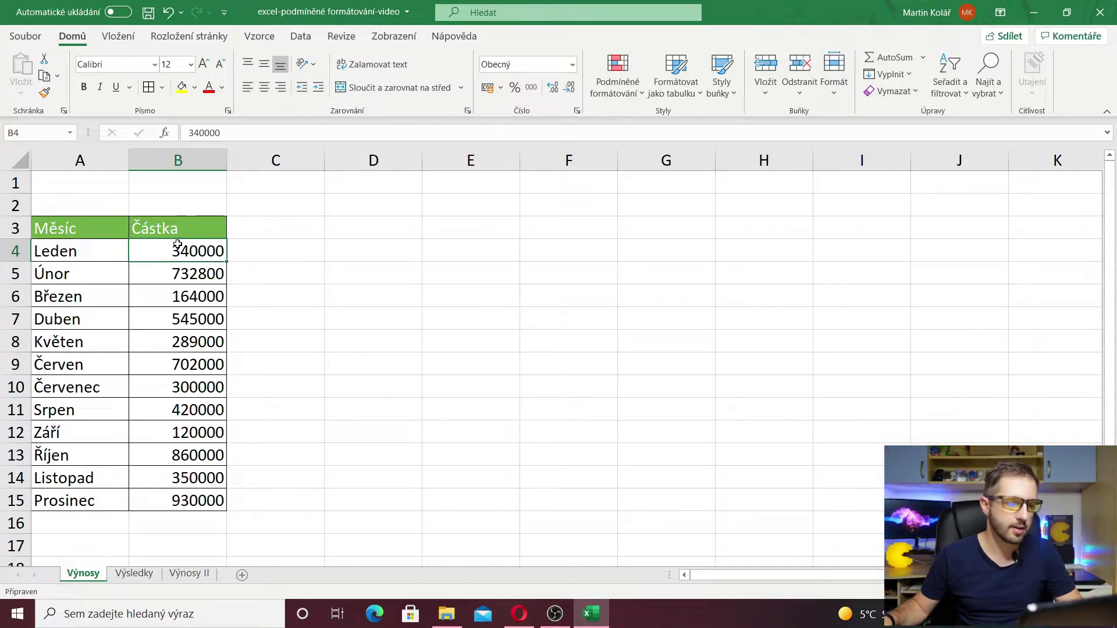
pyautogui.moveTo(177, 257); pyautogui.dragTo(200, 503)
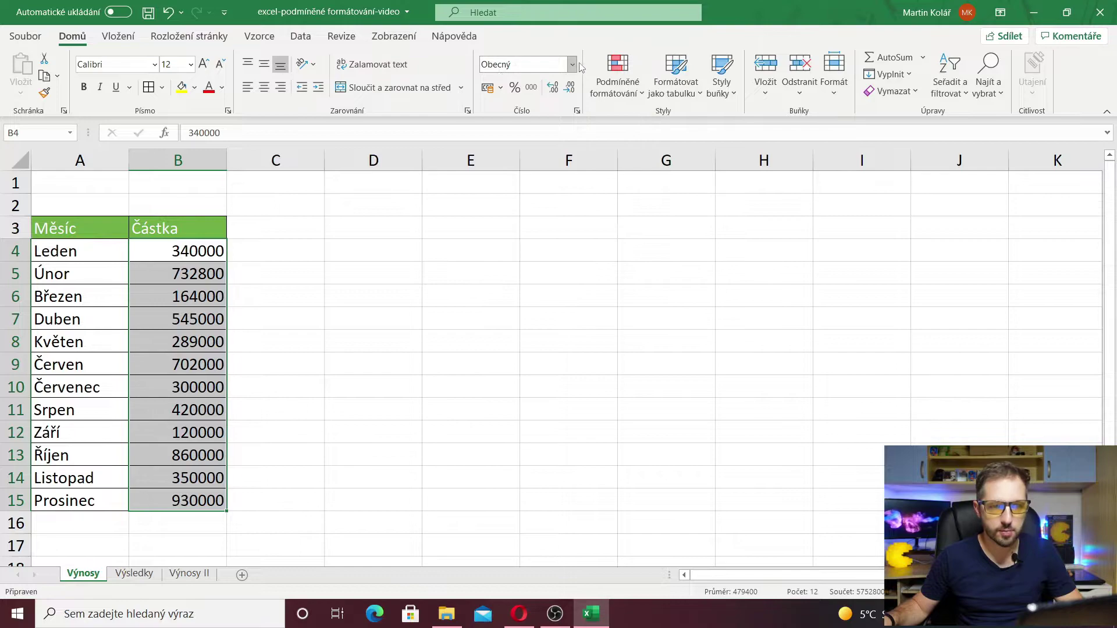
# - Apply Zelený datový pruh gradient-fill data bars to the amounts in B4:B15
pyautogui.click(626, 75)
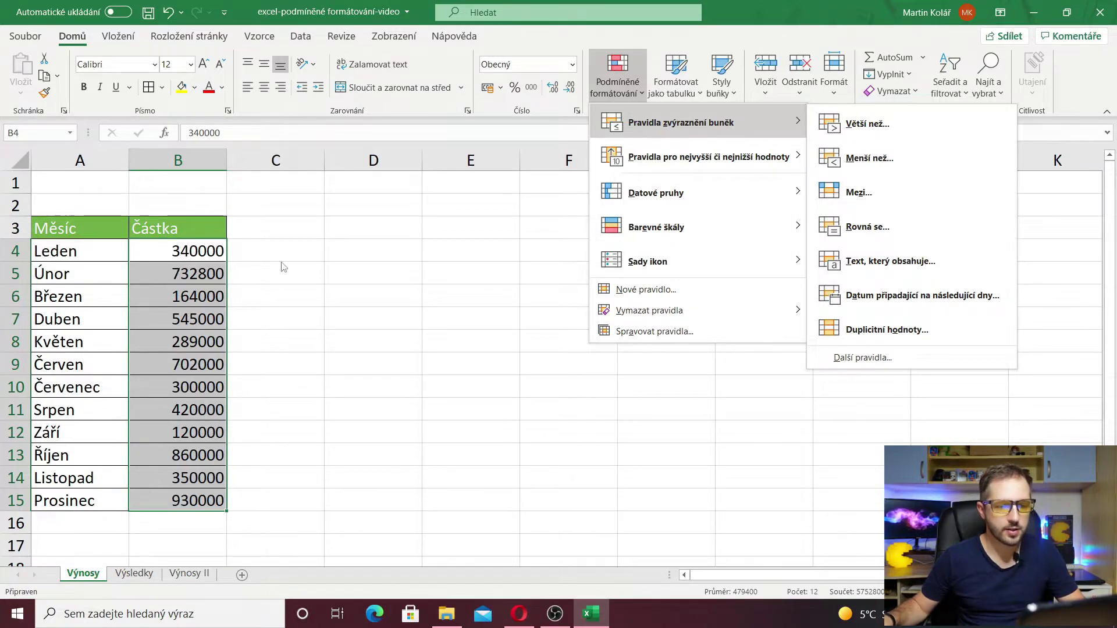
pyautogui.moveTo(656, 193)
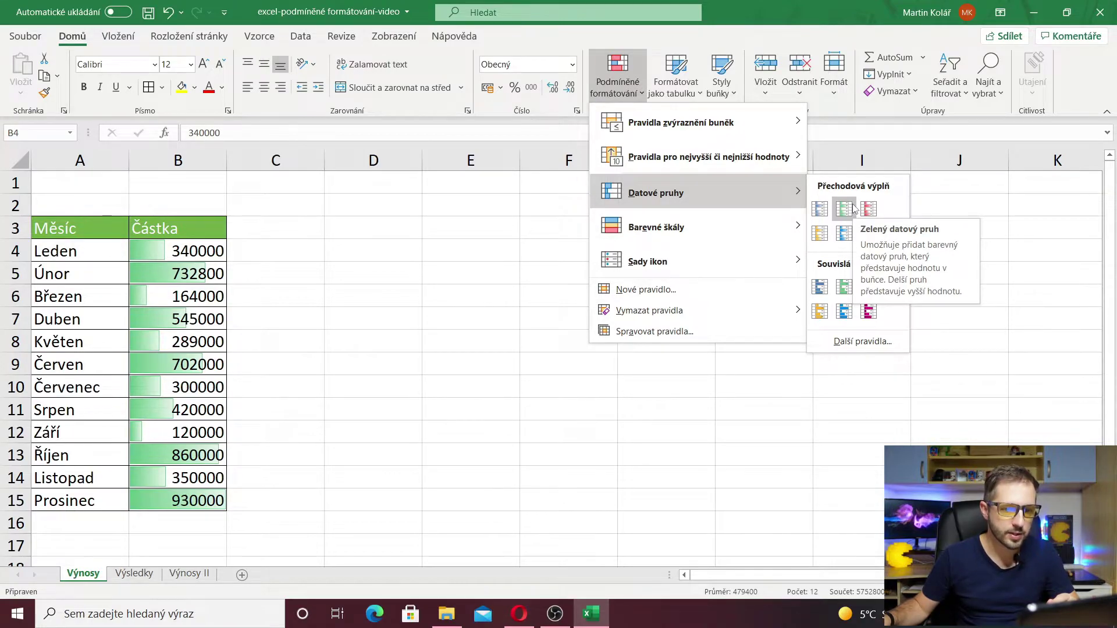
pyautogui.click(844, 213)
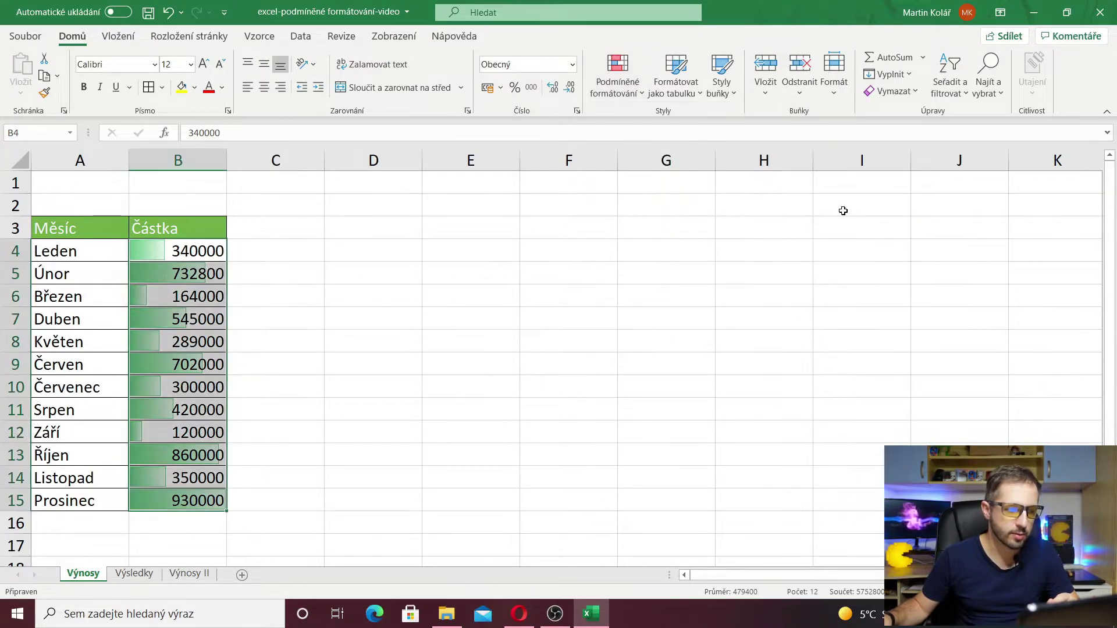
# - Change Prosinec's amount in B15 from 930000 to 1230000 so the bars rescale
pyautogui.click(282, 331)
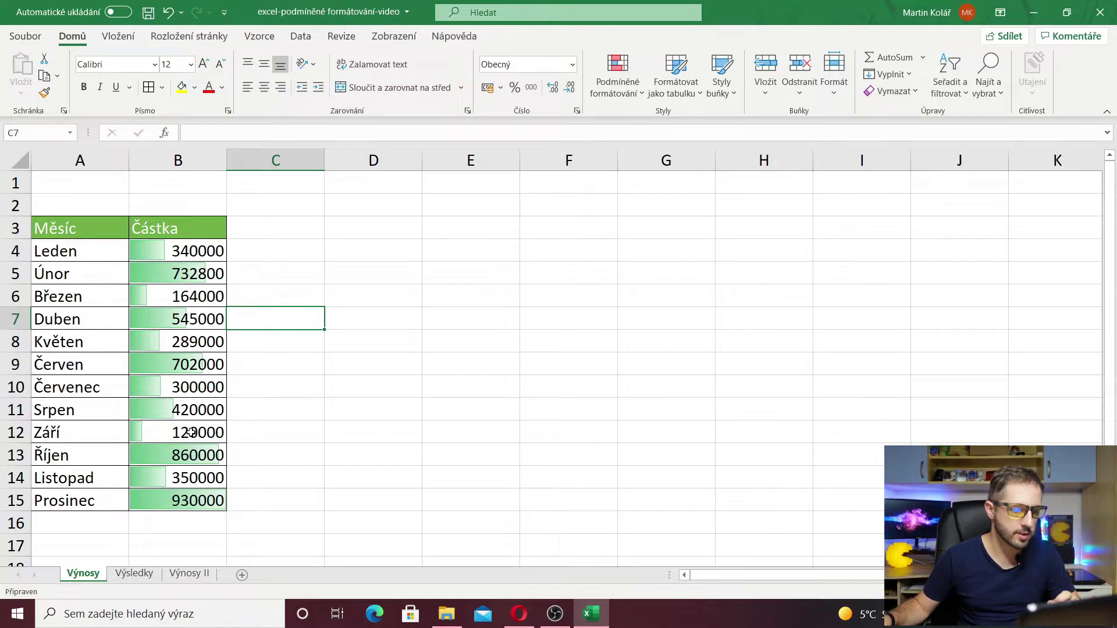
pyautogui.click(192, 501)
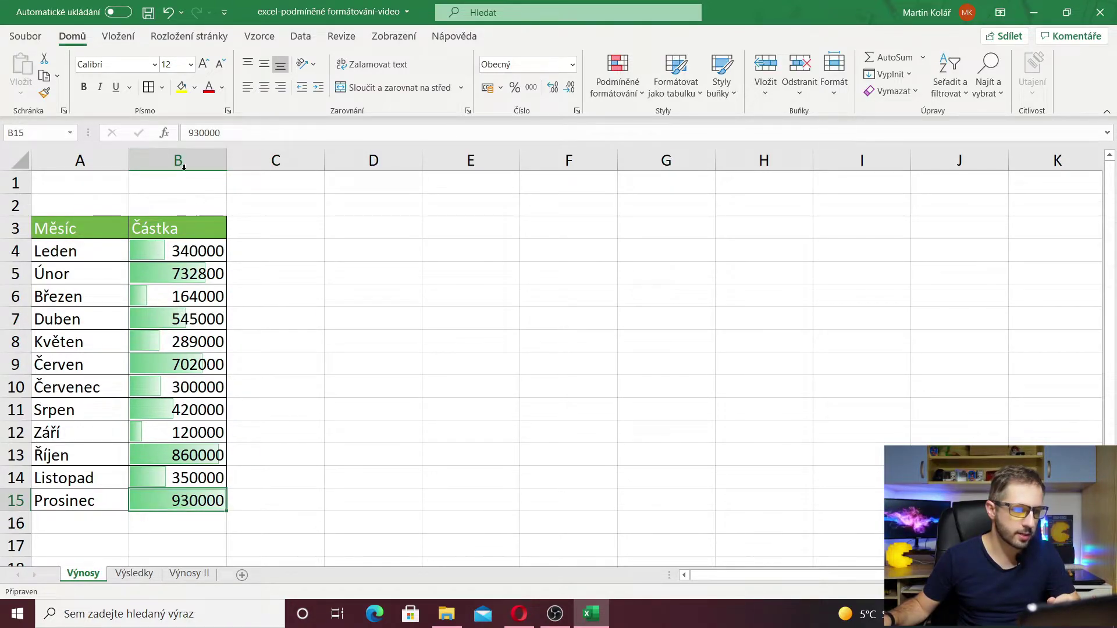
pyautogui.click(192, 132)
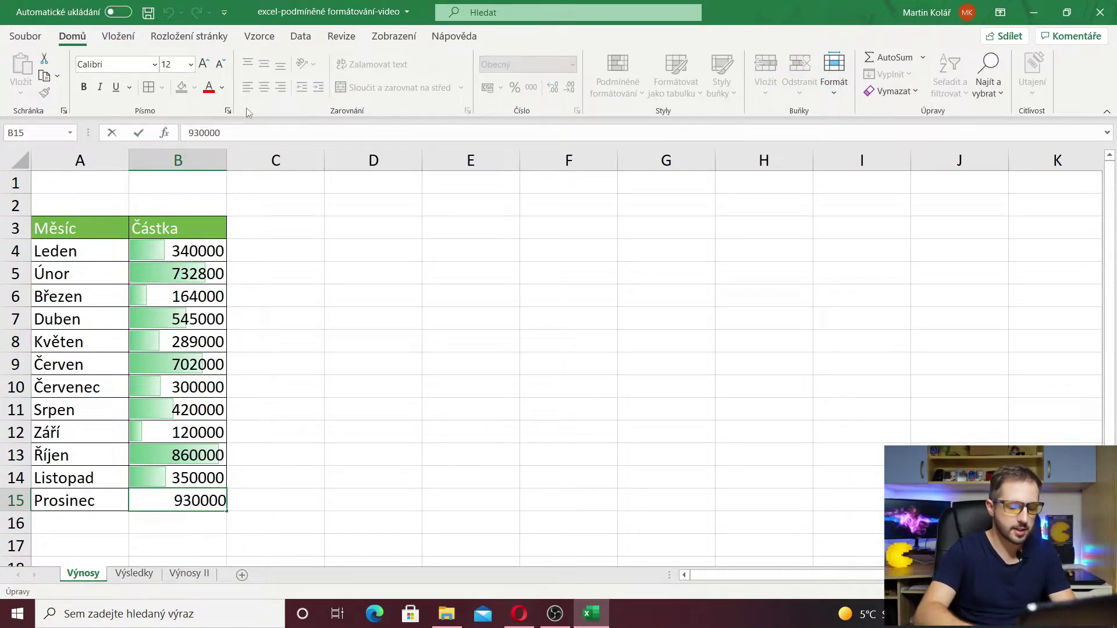
pyautogui.press('BackSpace')
pyautogui.write('12')
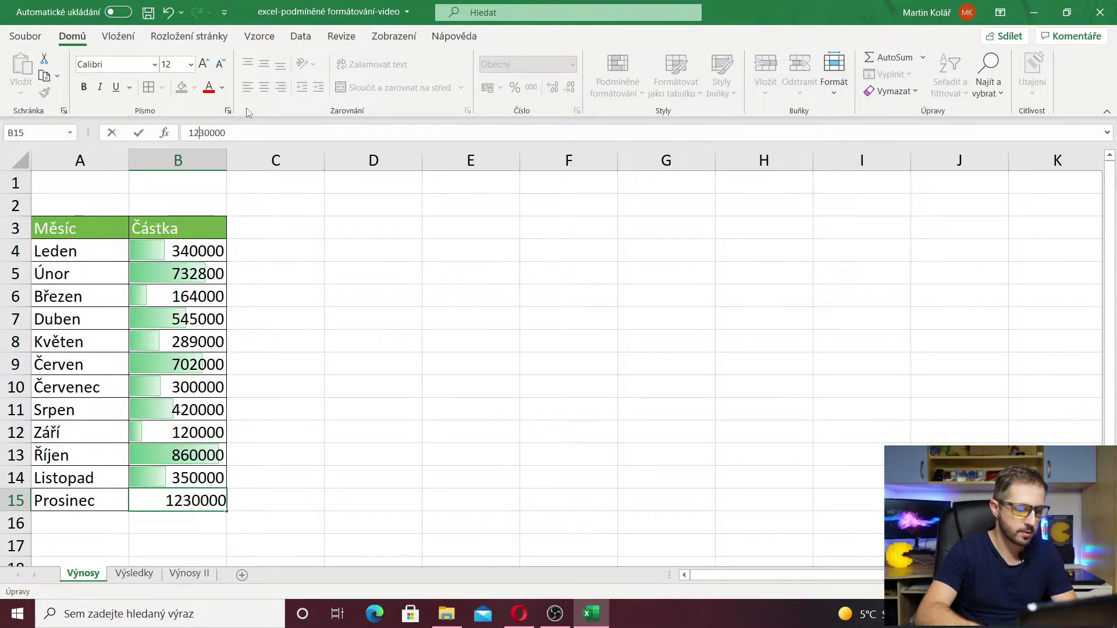
pyautogui.press('Return')
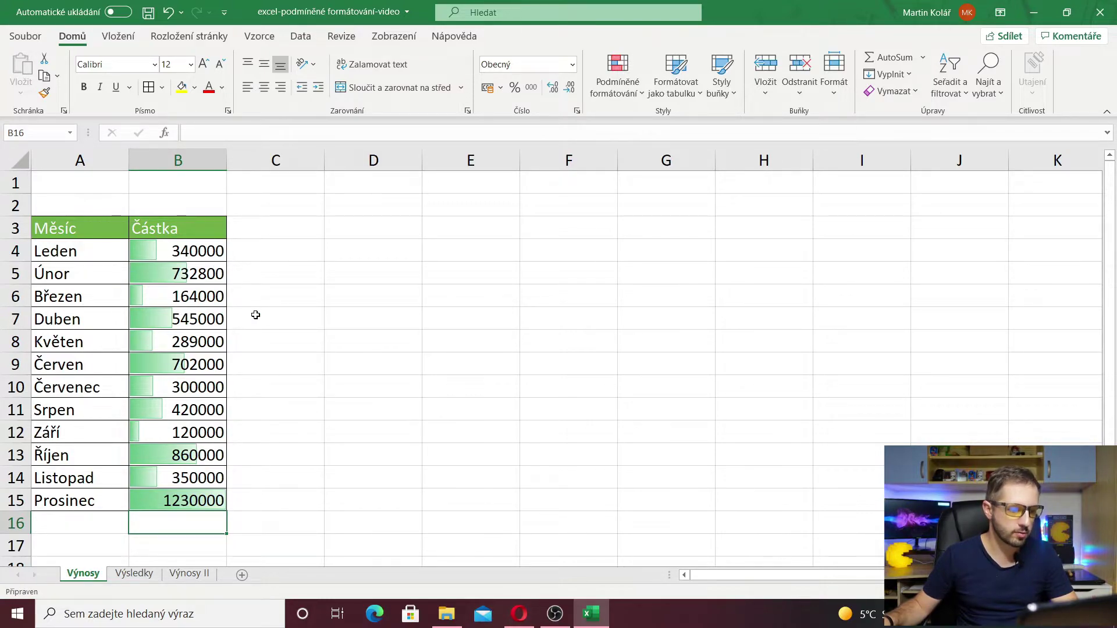
pyautogui.click(195, 437)
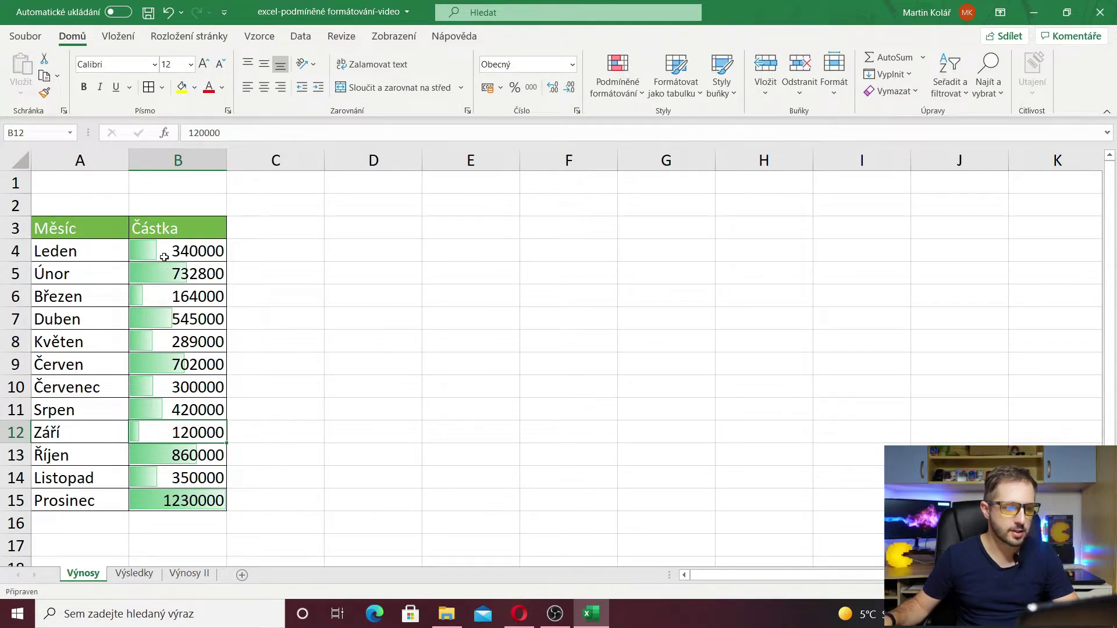
pyautogui.moveTo(185, 247)
pyautogui.mouseDown()
pyautogui.moveTo(217, 388)
pyautogui.moveTo(221, 500)
pyautogui.mouseUp()
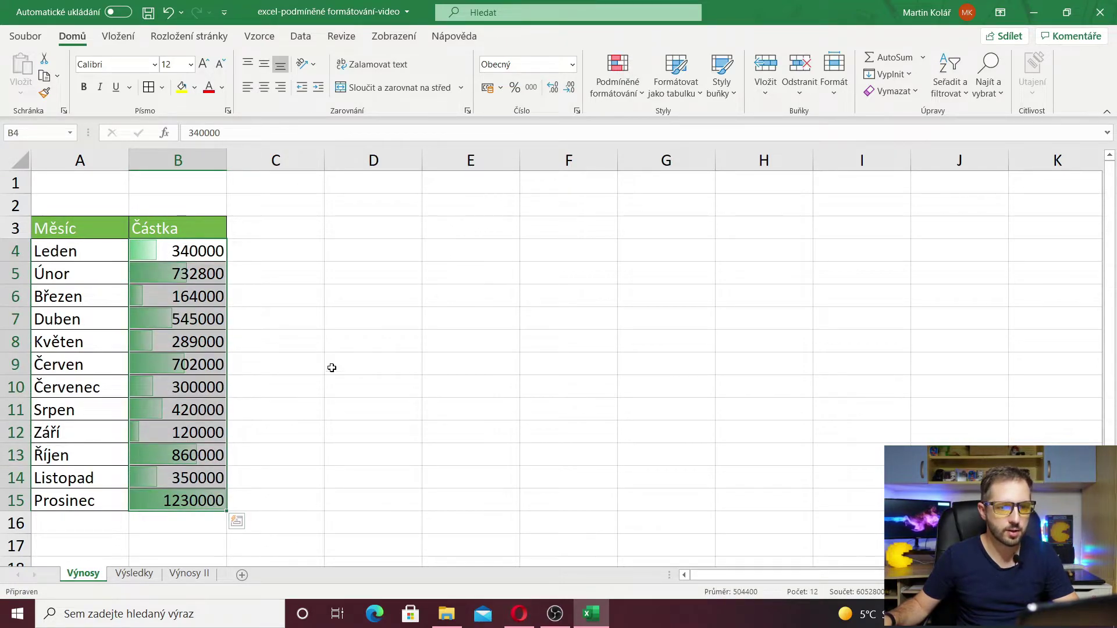
pyautogui.click(626, 92)
pyautogui.moveTo(655, 192)
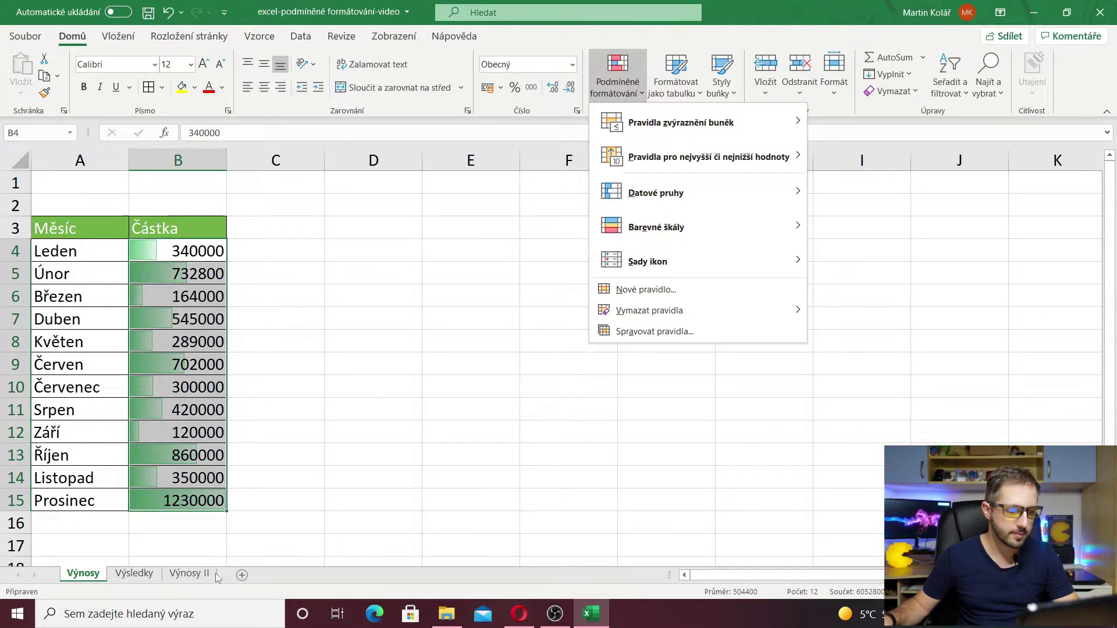
pyautogui.click(140, 576)
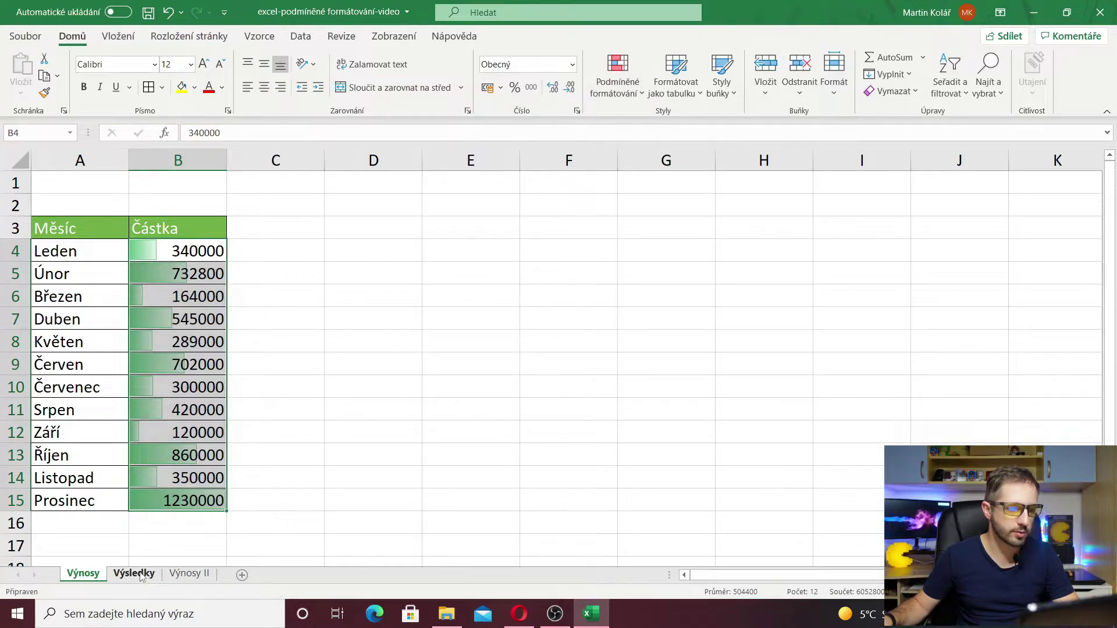
# - On the Výsledky sheet, give the Body scores B5:B14 green gradient data bars
pyautogui.click(135, 574)
pyautogui.click(333, 351)
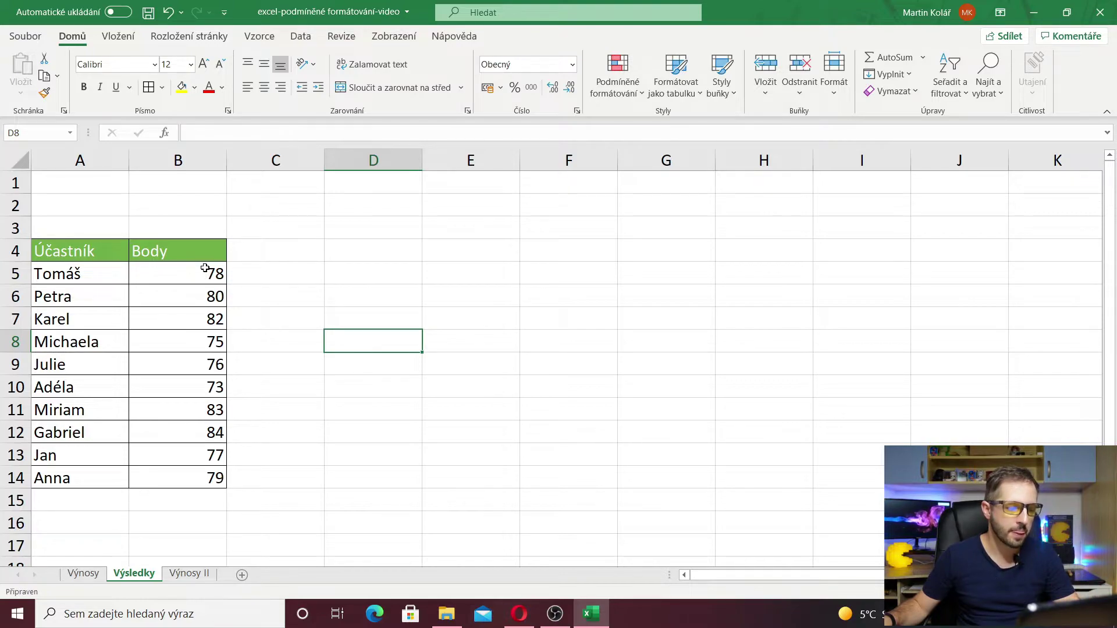
pyautogui.moveTo(205, 267); pyautogui.dragTo(192, 477)
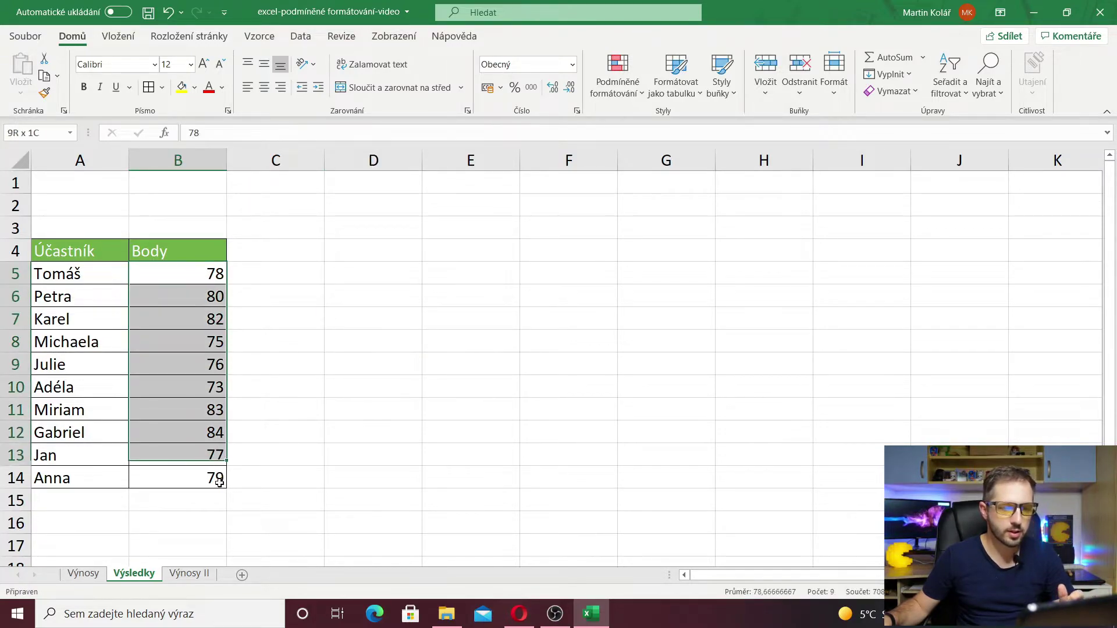
pyautogui.click(617, 76)
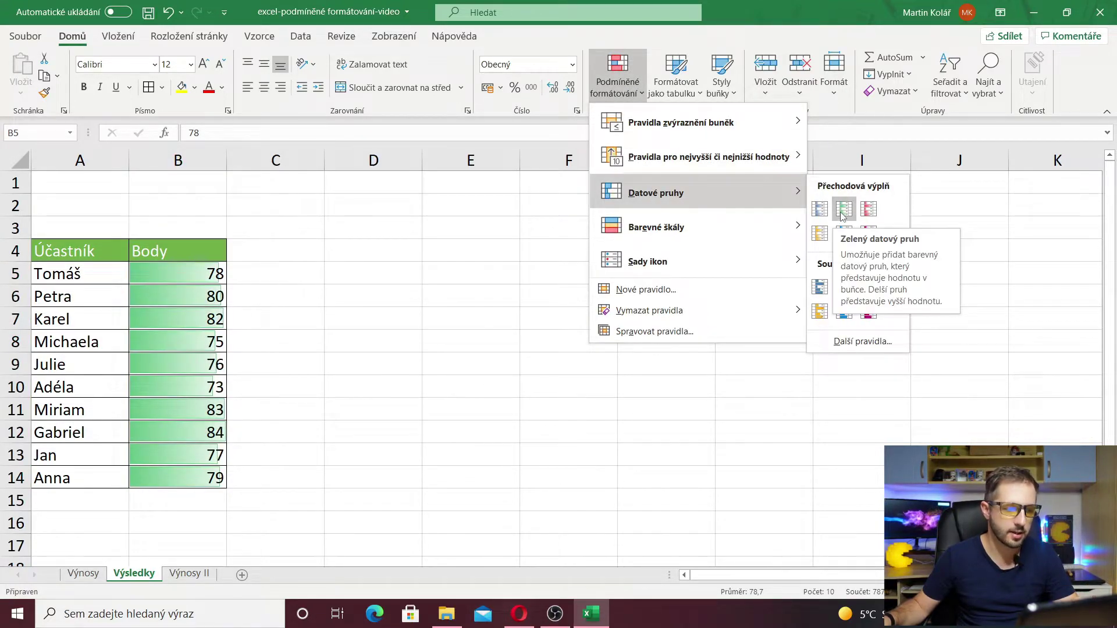
pyautogui.click(843, 209)
pyautogui.click(396, 344)
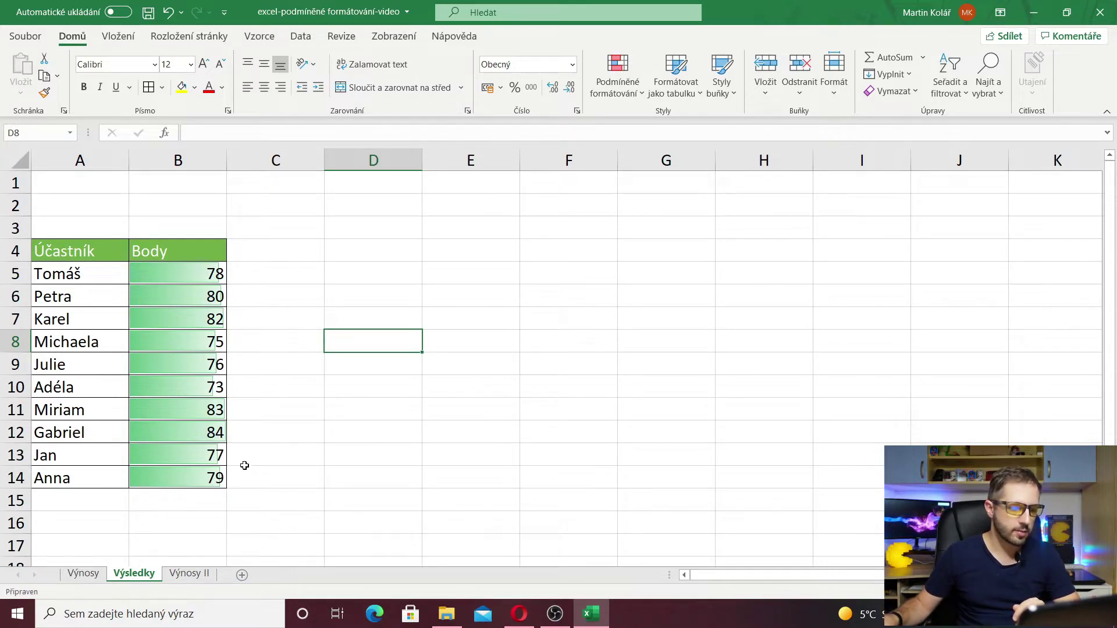
# - Select the ten Body scores in B5:B14, ranging from 73 to 84
pyautogui.click(186, 381)
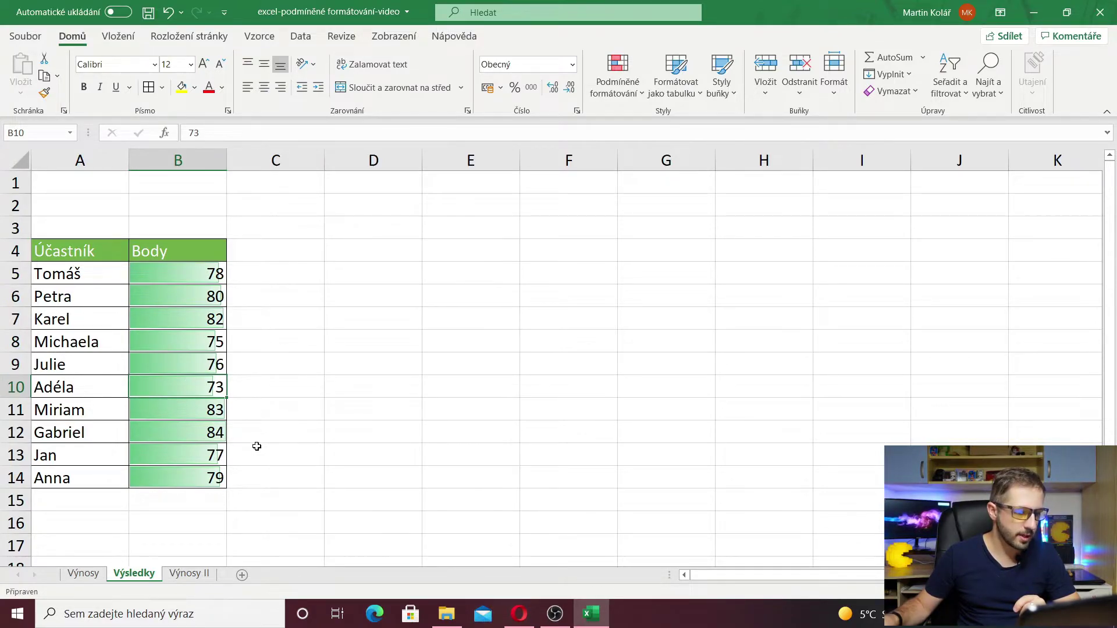
pyautogui.click(210, 435)
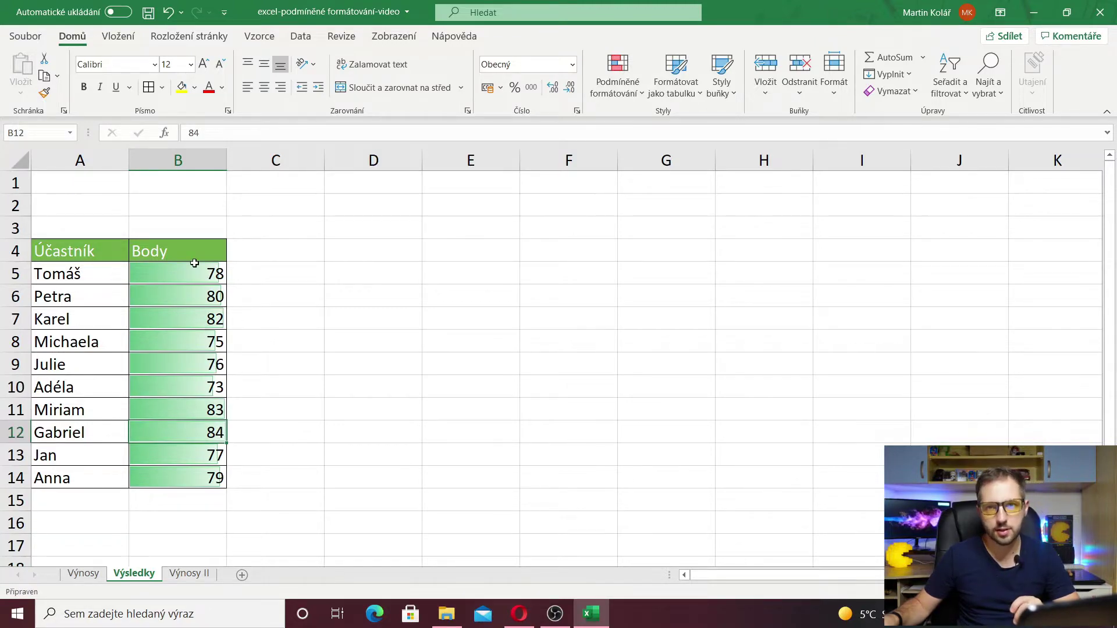
pyautogui.moveTo(195, 266); pyautogui.dragTo(216, 479)
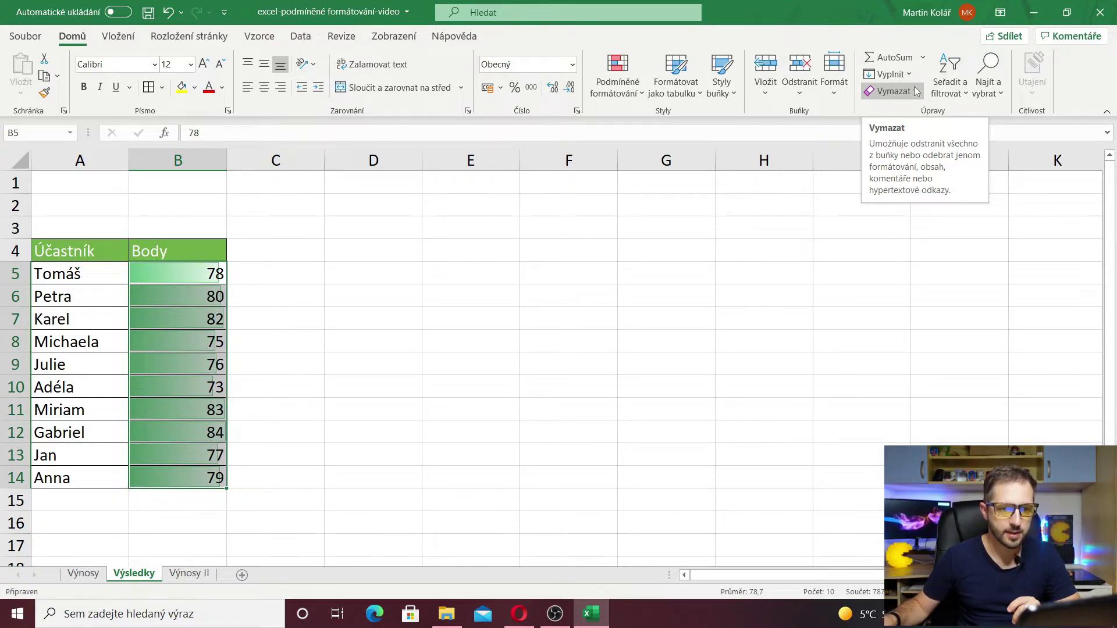
# - Clear the formats from the Body scores, removing their data bars
pyautogui.click(917, 94)
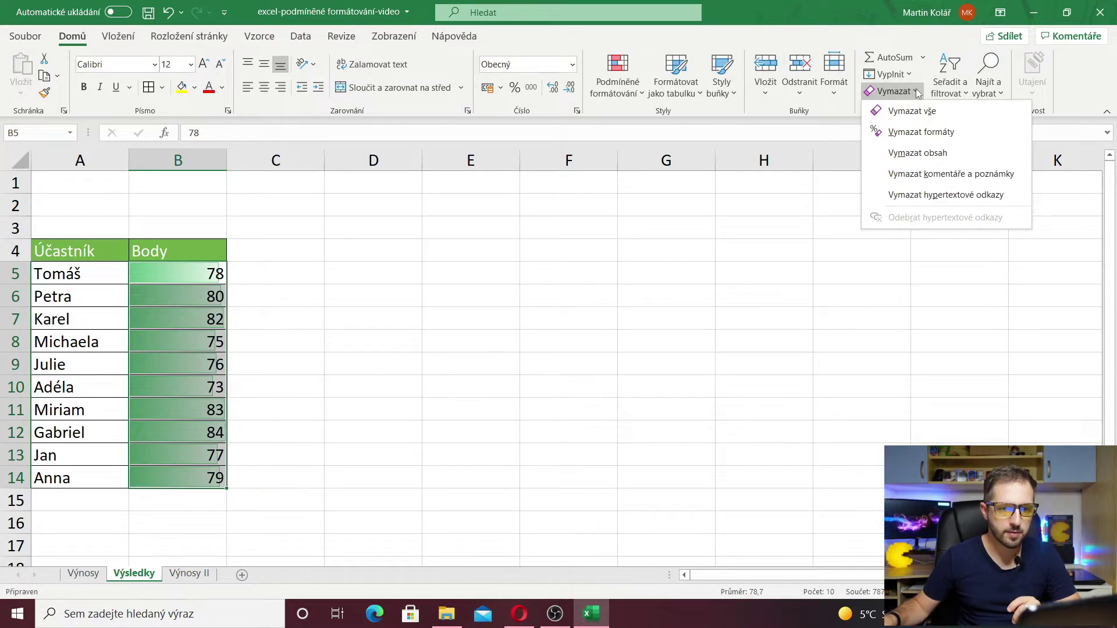
pyautogui.click(921, 132)
pyautogui.click(269, 281)
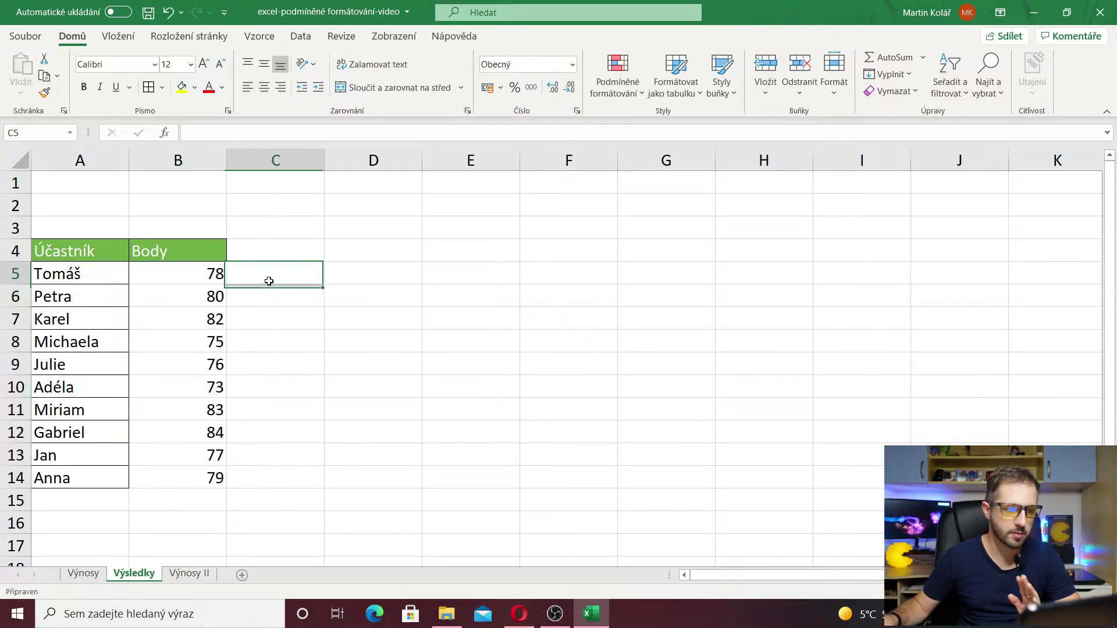
# - Reselect the Body scores B5 through B14
pyautogui.click(169, 273)
pyautogui.moveTo(169, 307); pyautogui.dragTo(170, 486)
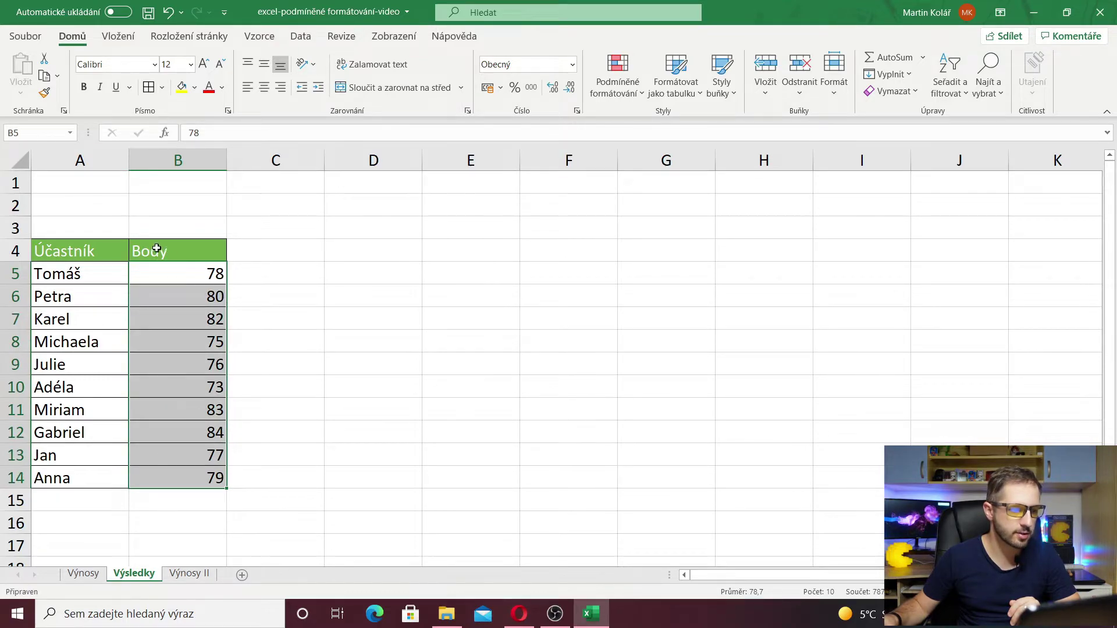
pyautogui.moveTo(156, 276); pyautogui.dragTo(205, 469)
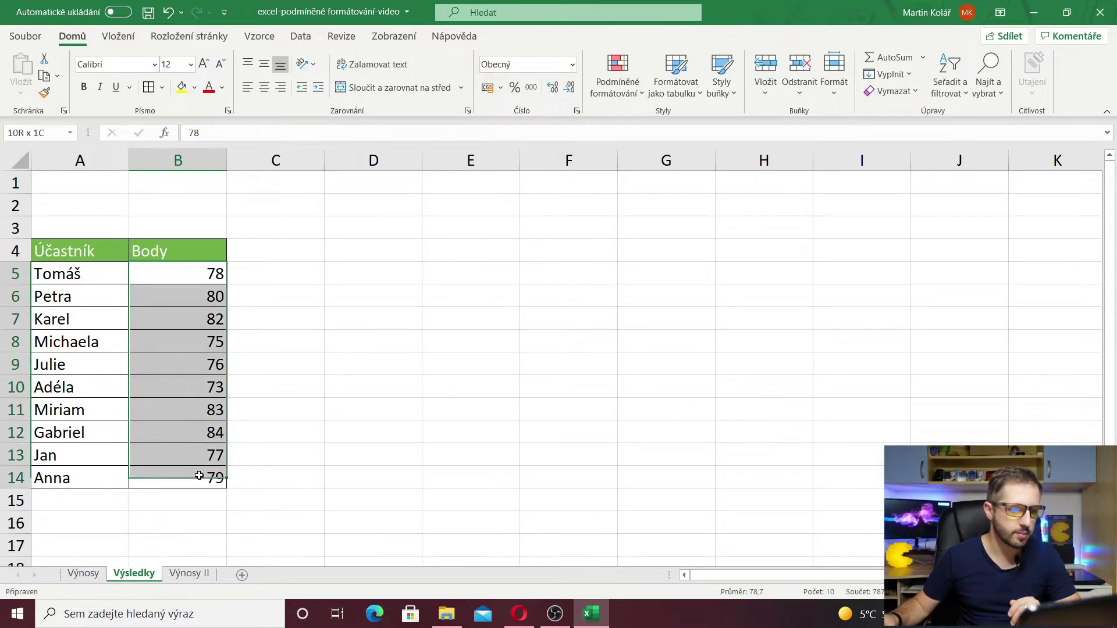
pyautogui.click(618, 75)
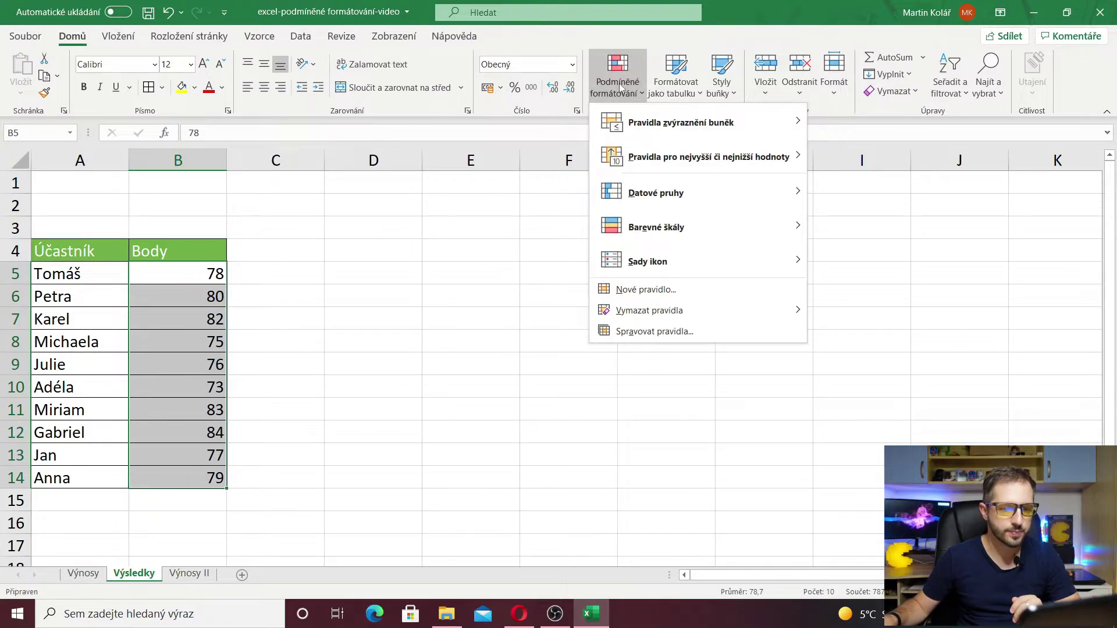
pyautogui.moveTo(656, 227)
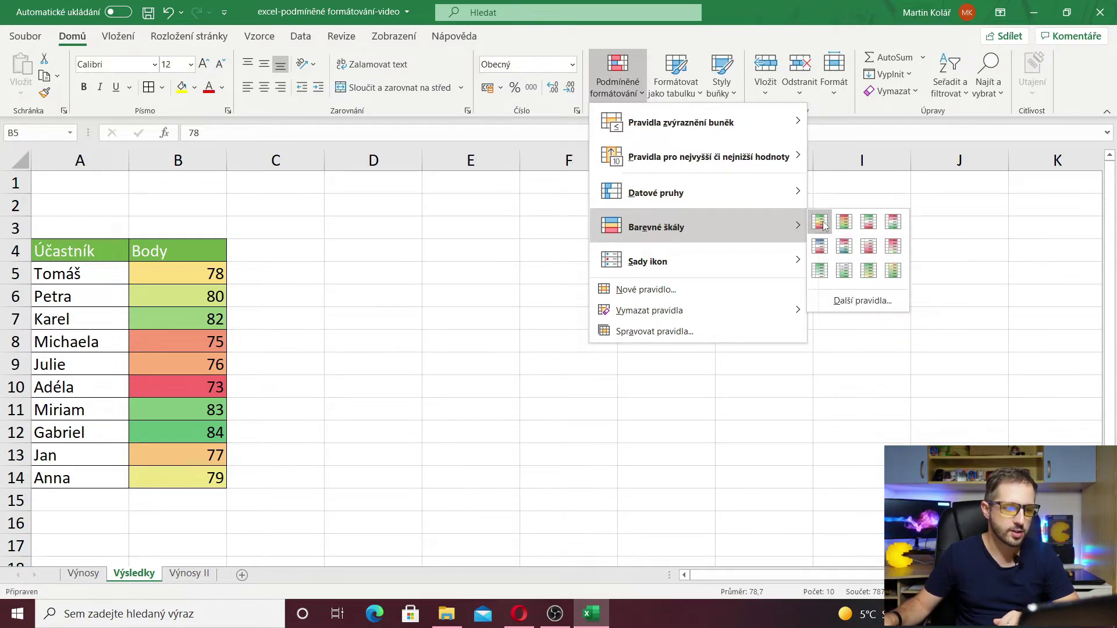
pyautogui.click(821, 223)
pyautogui.click(370, 311)
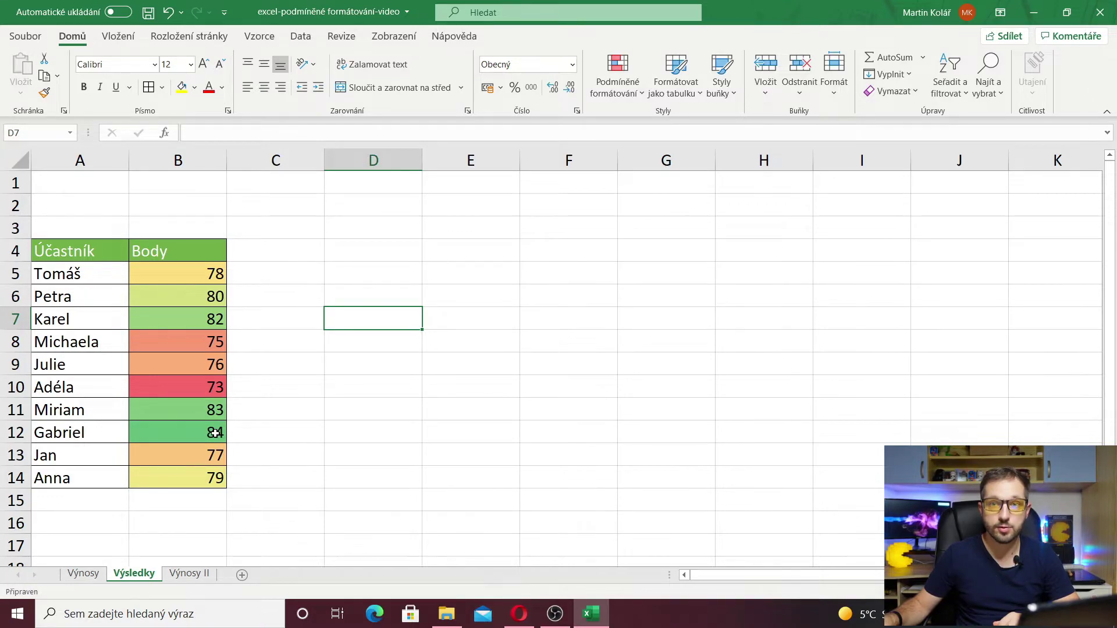
pyautogui.click(146, 433)
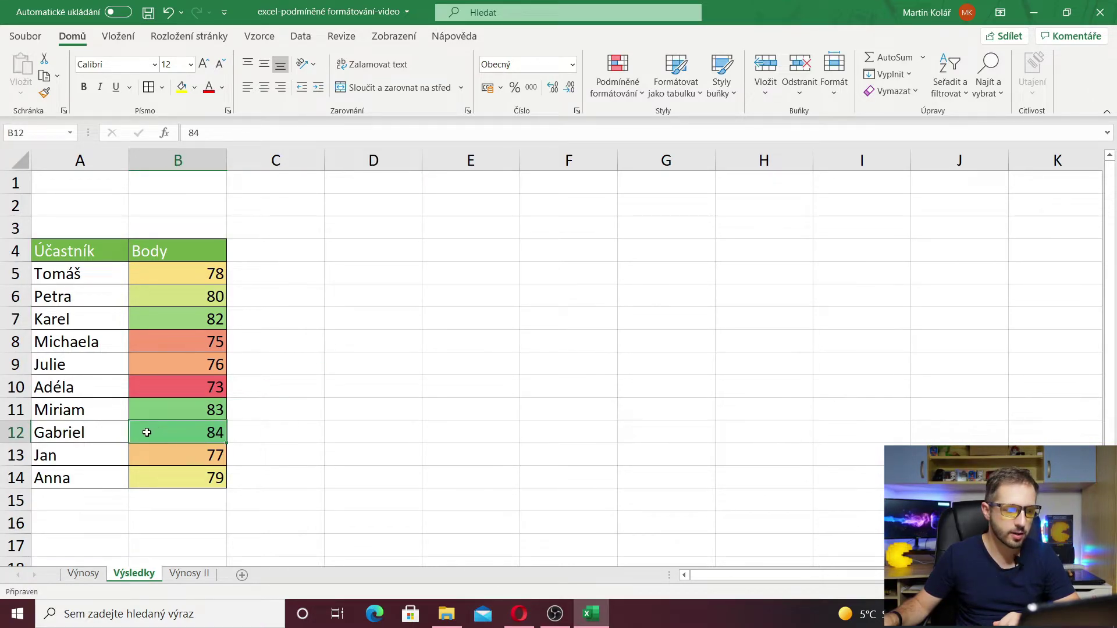
pyautogui.click(200, 388)
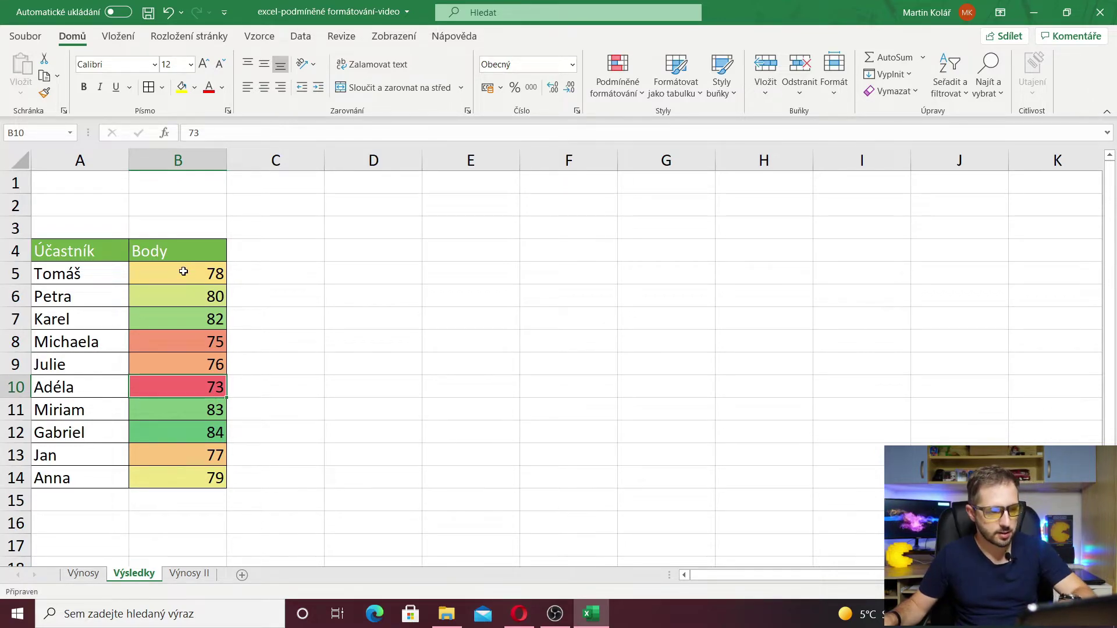
# - Apply the Green-Yellow-Red colour scale to the Body scores, then go to the Výnosy II sheet
pyautogui.click(636, 86)
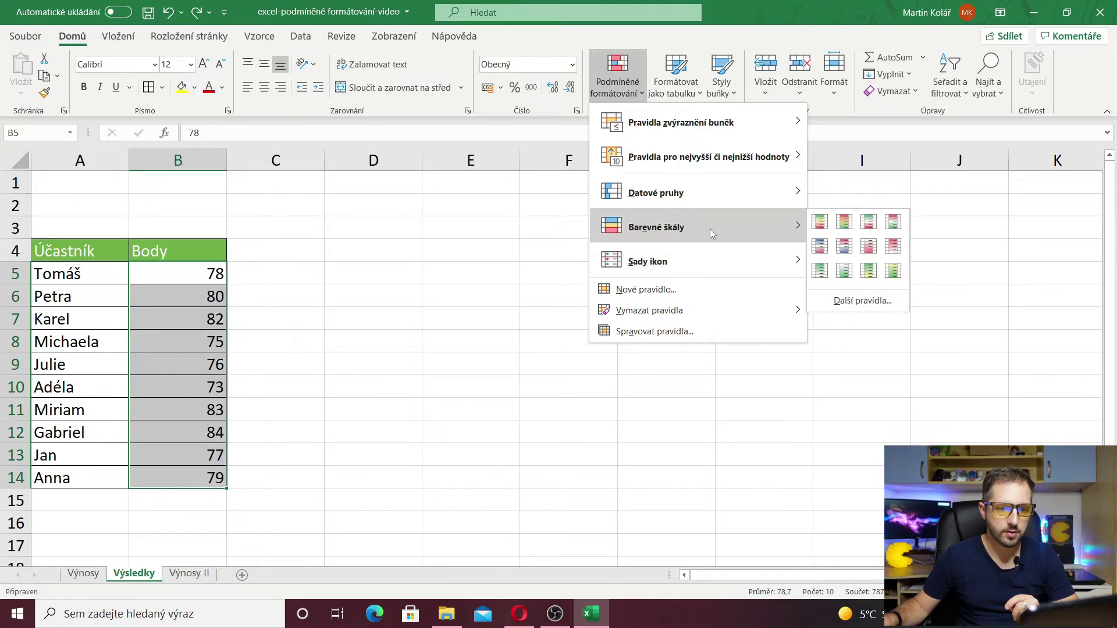
pyautogui.moveTo(657, 227)
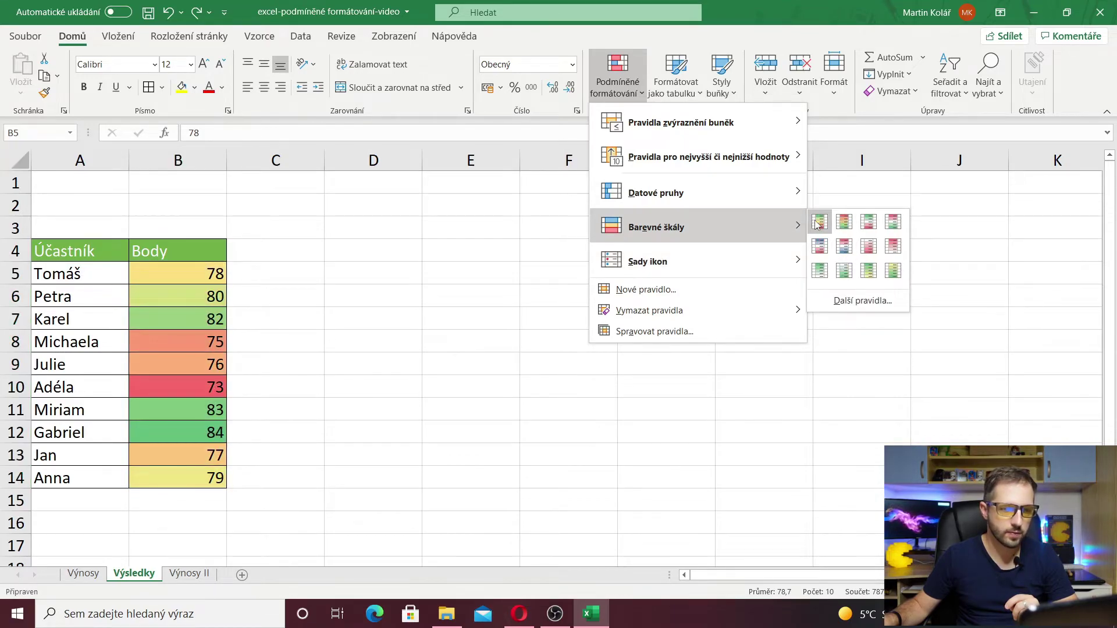
pyautogui.click(819, 221)
pyautogui.moveTo(416, 478); pyautogui.dragTo(261, 478)
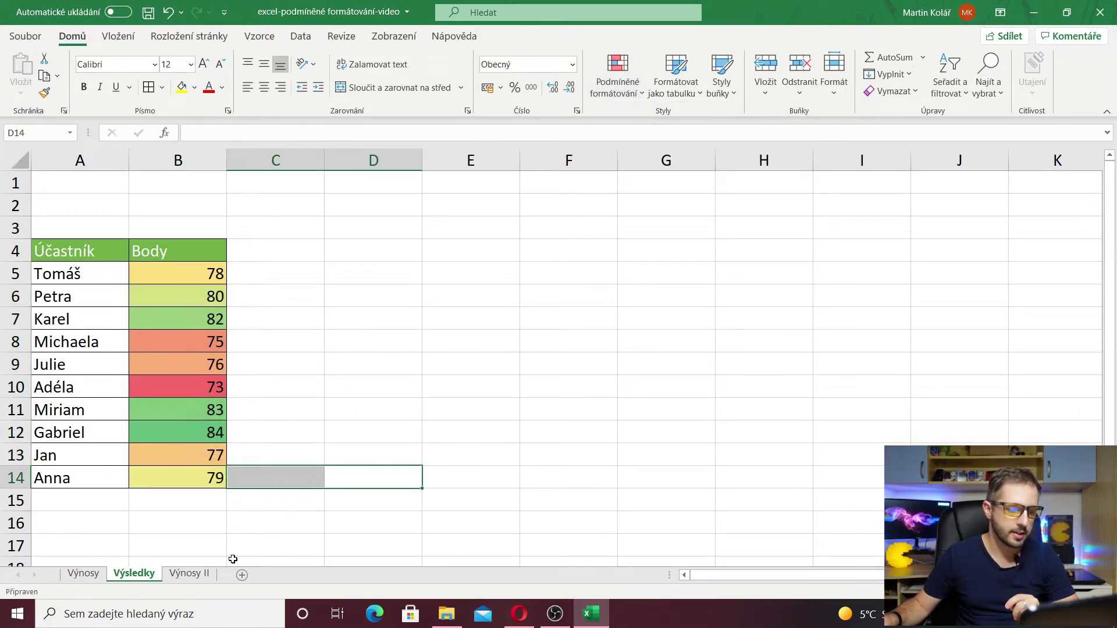
pyautogui.click(189, 574)
# - Select the twelve Výnosy II amounts in B5:B16, 120000 to 930000
pyautogui.click(275, 299)
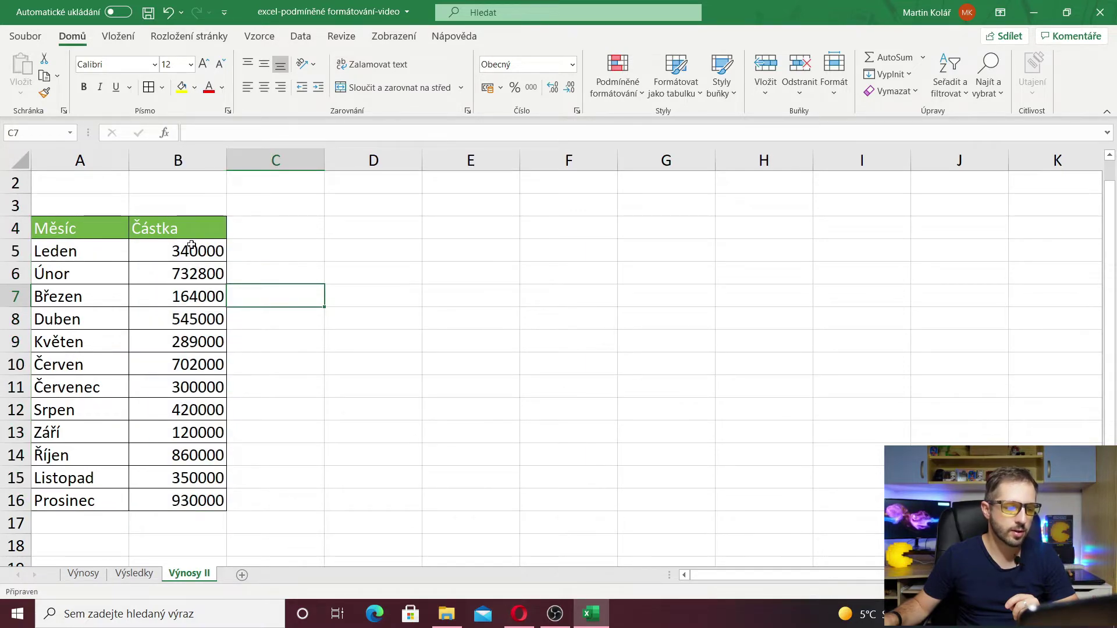
pyautogui.moveTo(192, 245); pyautogui.dragTo(209, 503)
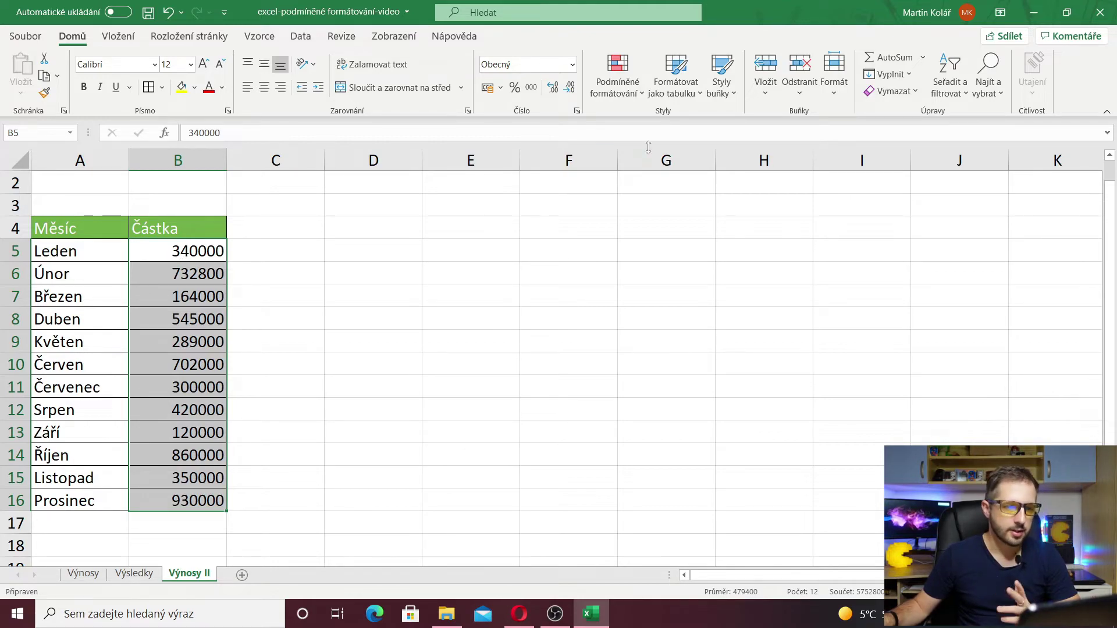
# - Add a Greater Than 500000 rule with Green Fill with Dark Green Text to B5:B16
pyautogui.click(640, 83)
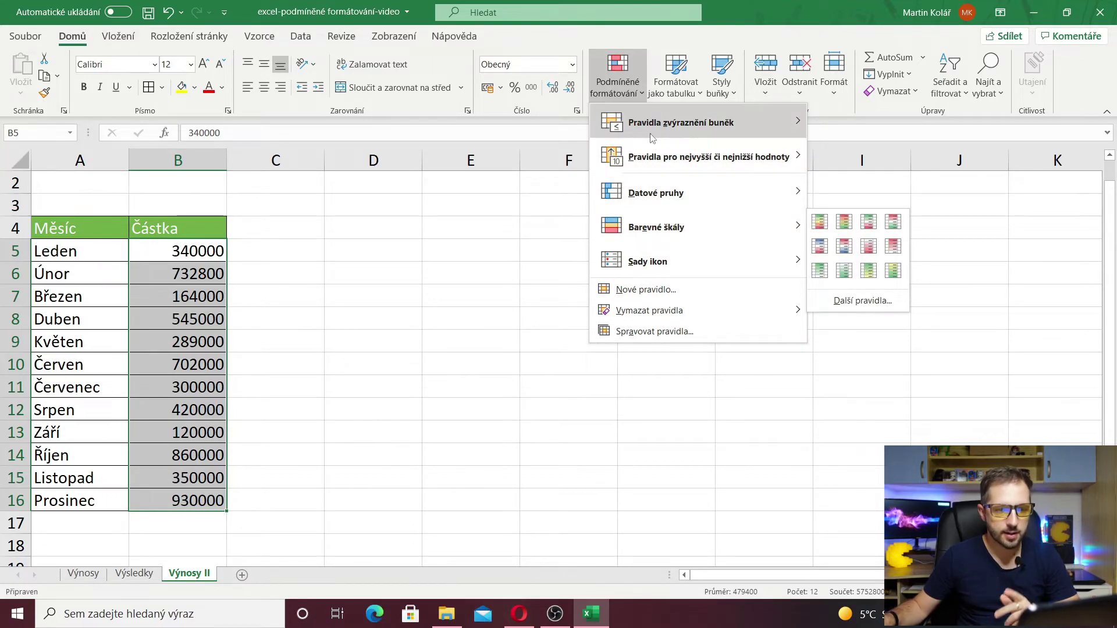
pyautogui.moveTo(680, 123)
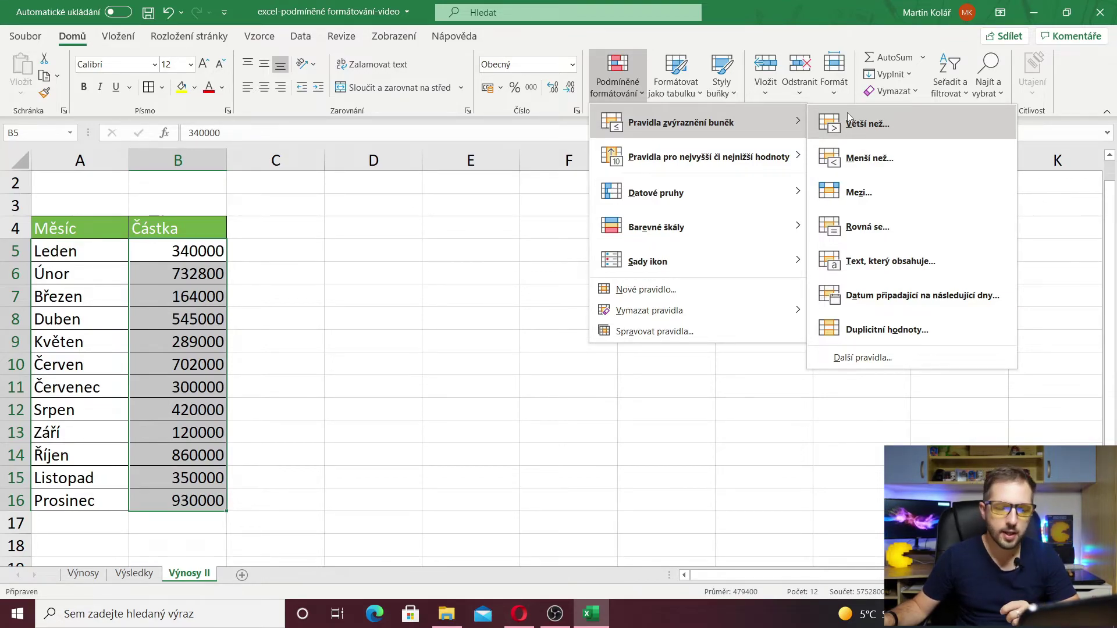
pyautogui.click(877, 128)
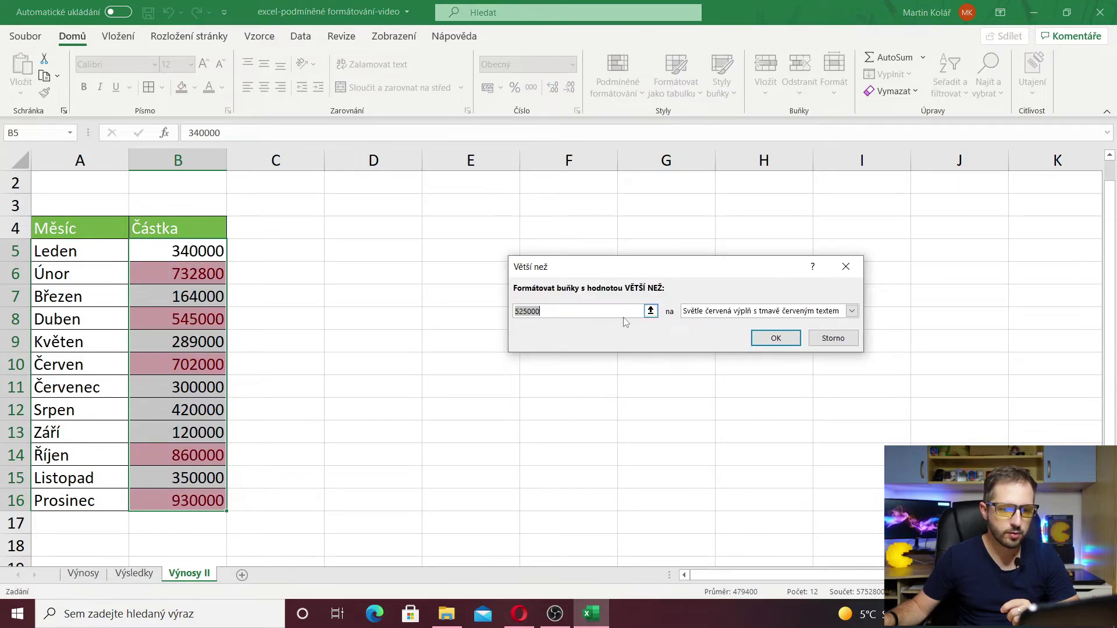
pyautogui.moveTo(635, 267); pyautogui.dragTo(496, 220)
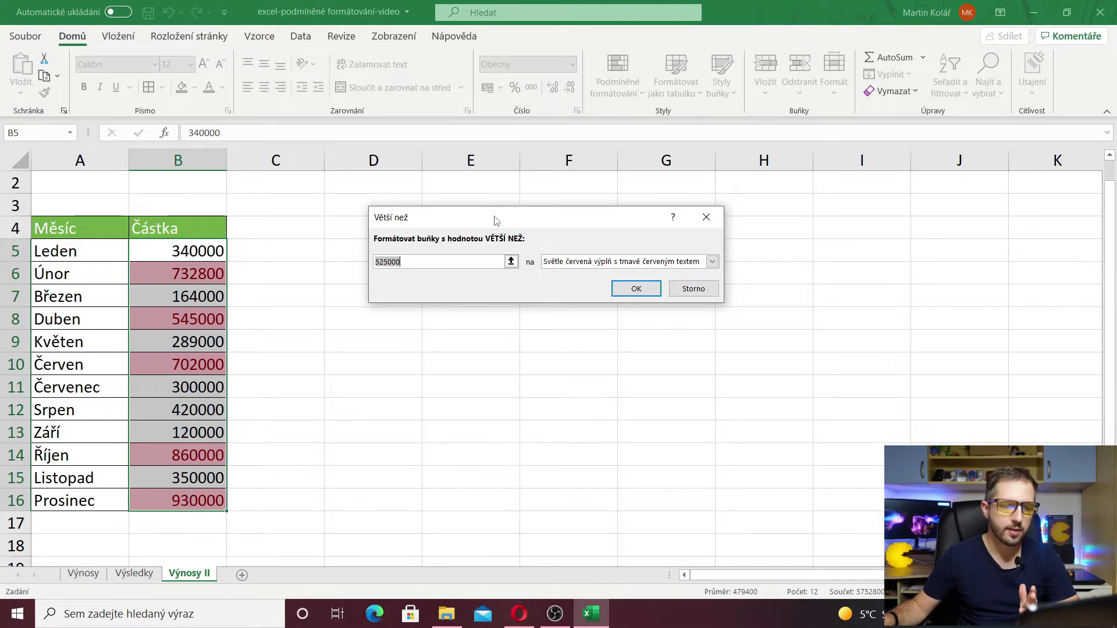
pyautogui.click(429, 262)
pyautogui.moveTo(432, 261); pyautogui.dragTo(345, 260)
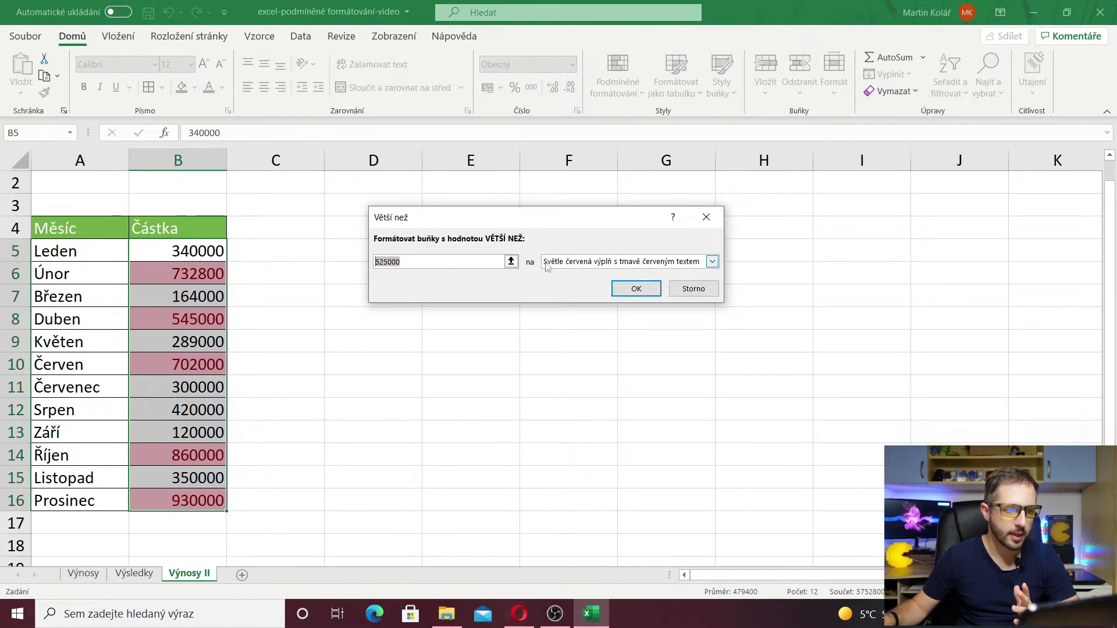
pyautogui.click(451, 261)
pyautogui.press('BackSpace')
pyautogui.press('BackSpace')
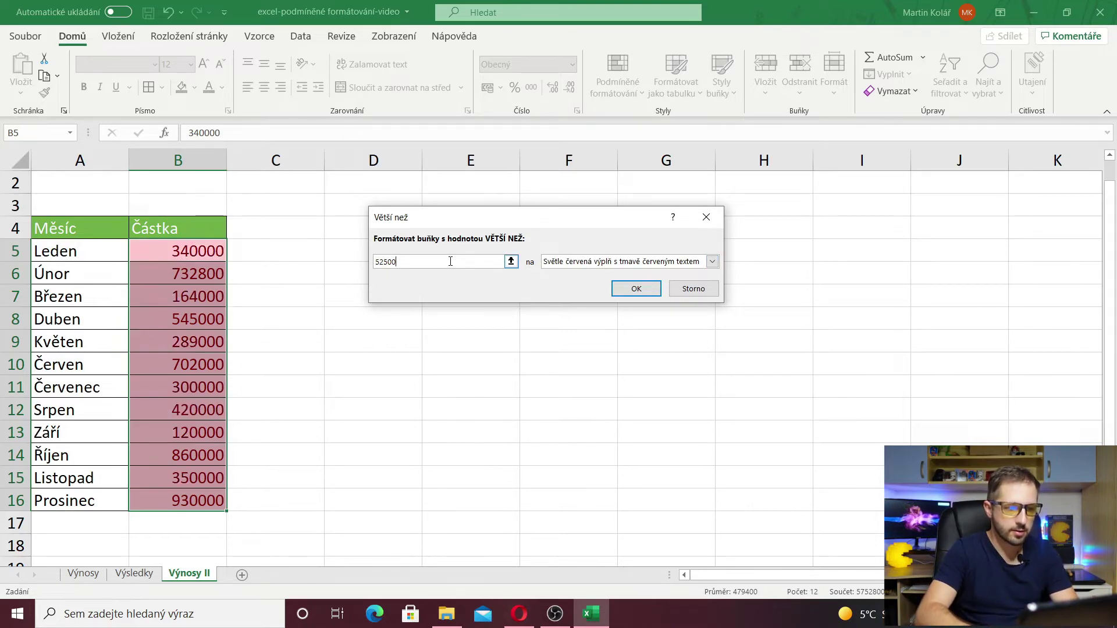
pyautogui.press('BackSpace')
pyautogui.press('BackSpace')
pyautogui.press('BackSpace')
pyautogui.write('0')
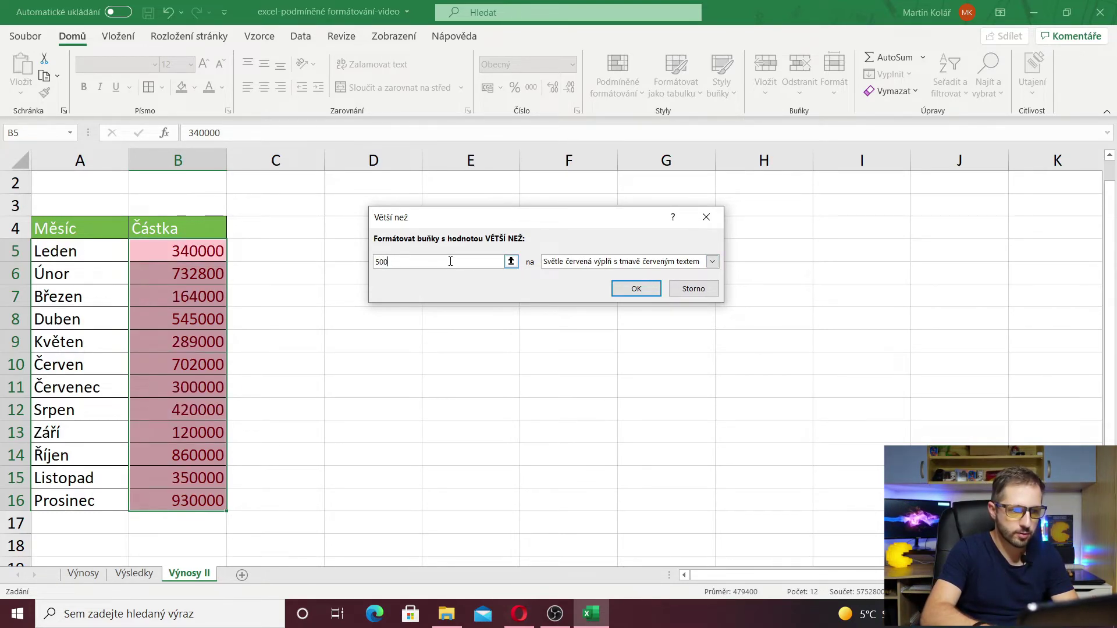
pyautogui.write('000')
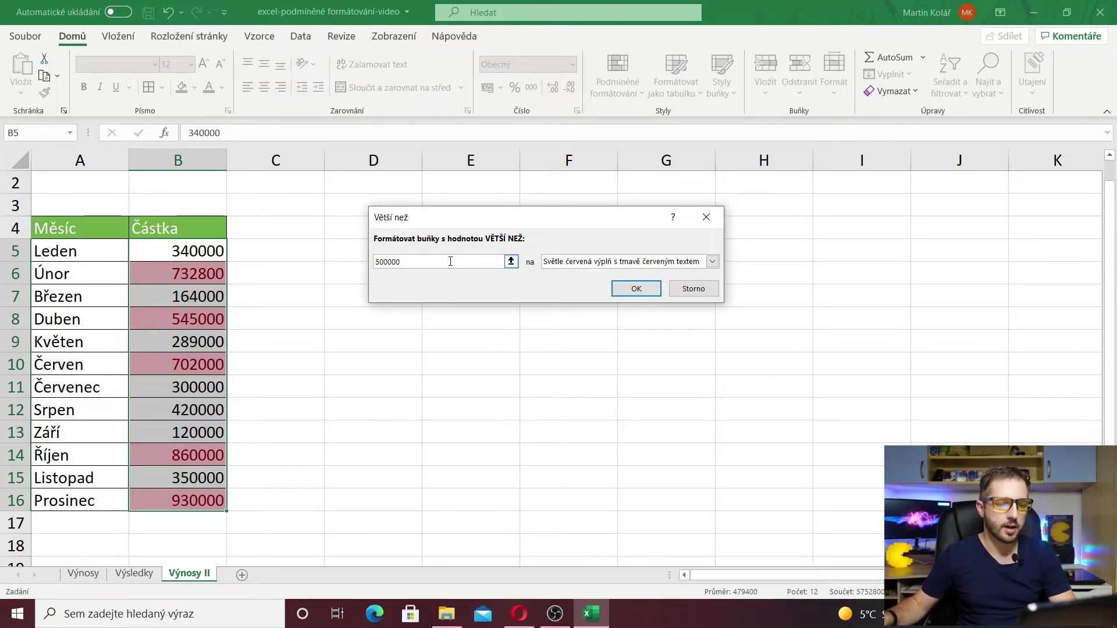
pyautogui.click(585, 260)
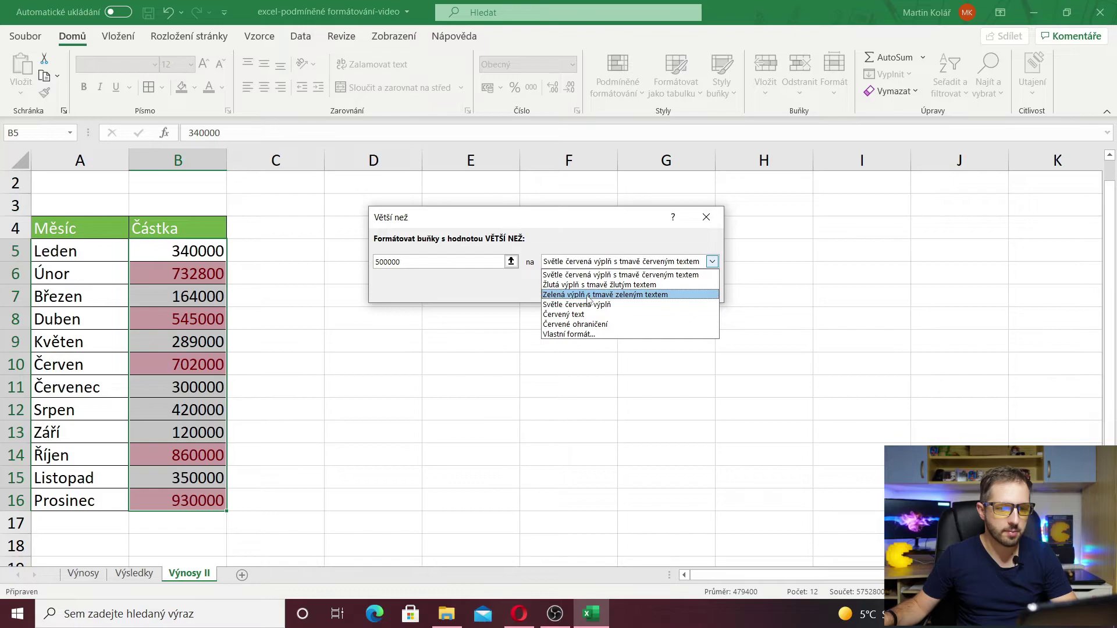
pyautogui.click(589, 295)
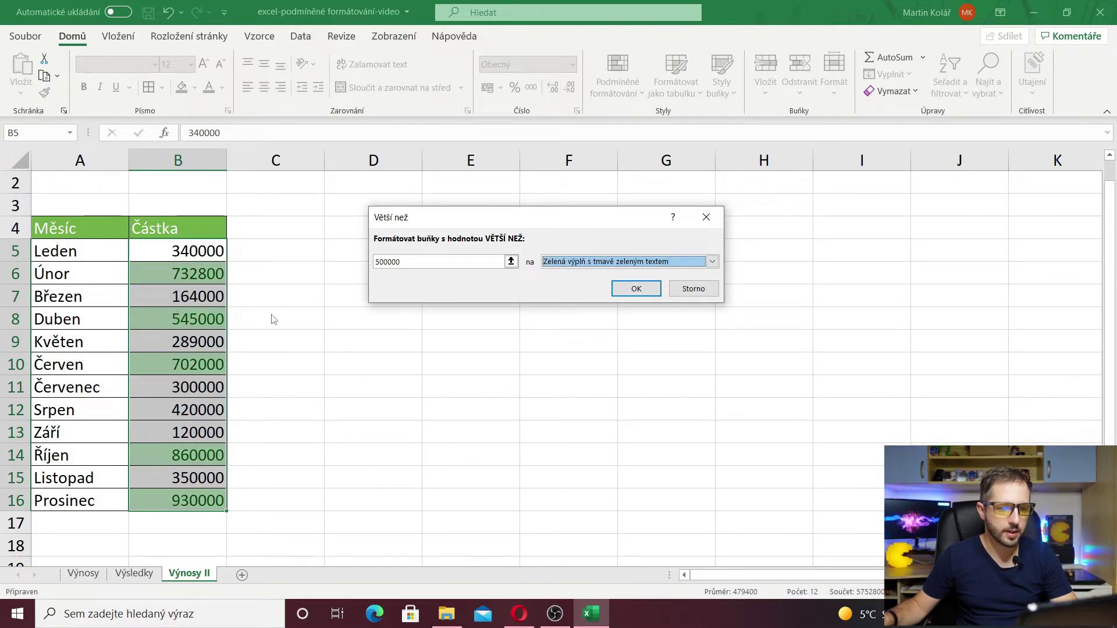
pyautogui.click(636, 288)
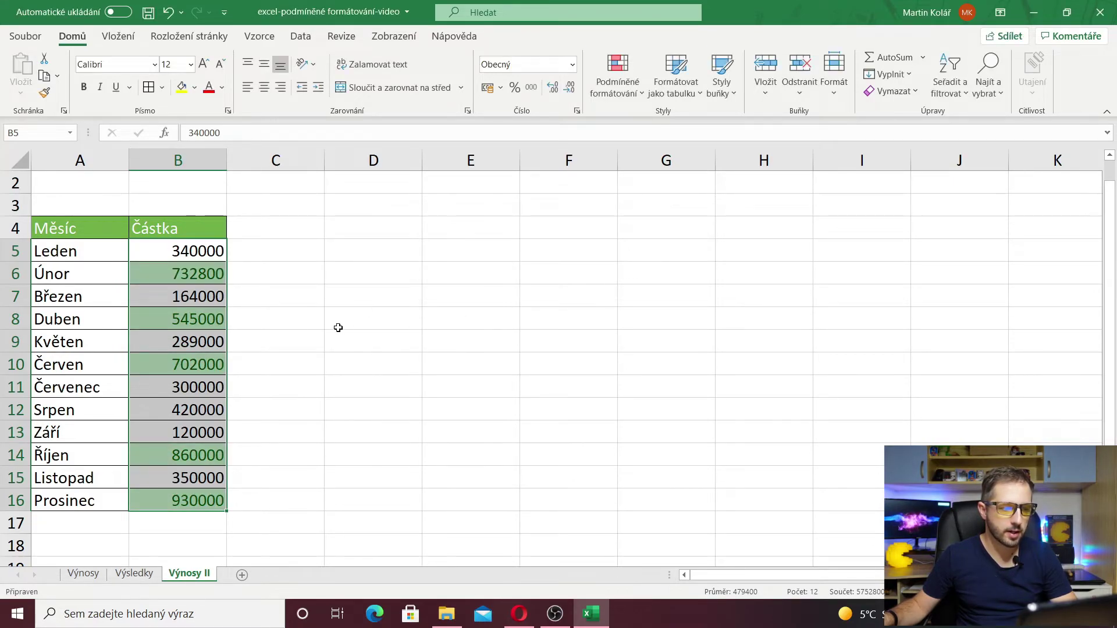
pyautogui.click(307, 322)
# - Check the five highlighted amounts above 500000, then reselect B5:B16
pyautogui.click(456, 396)
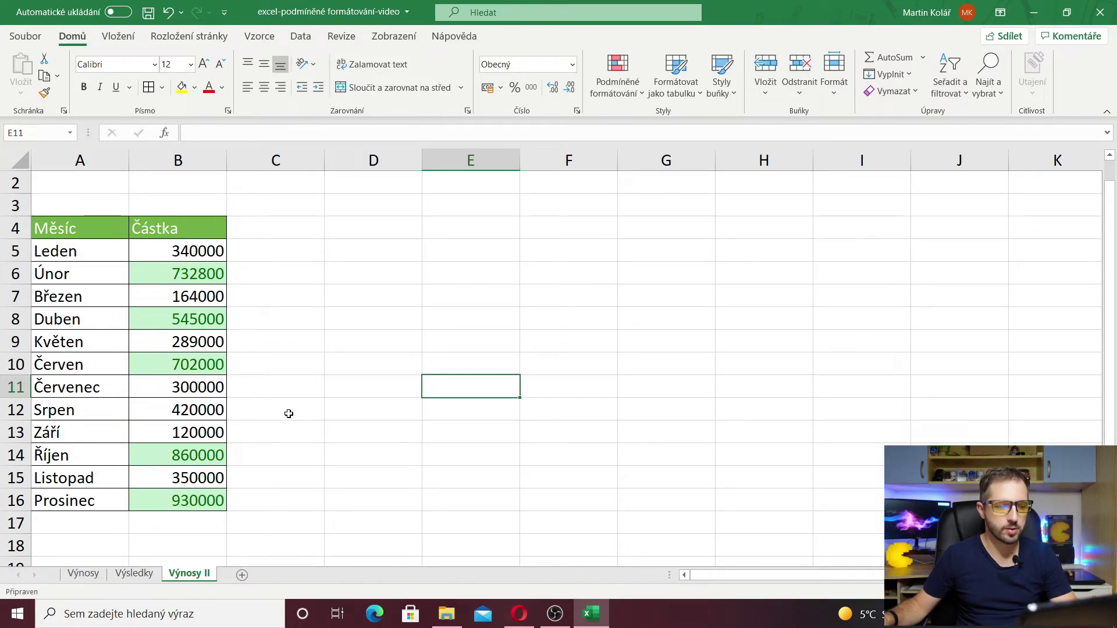
pyautogui.moveTo(201, 252); pyautogui.dragTo(208, 499)
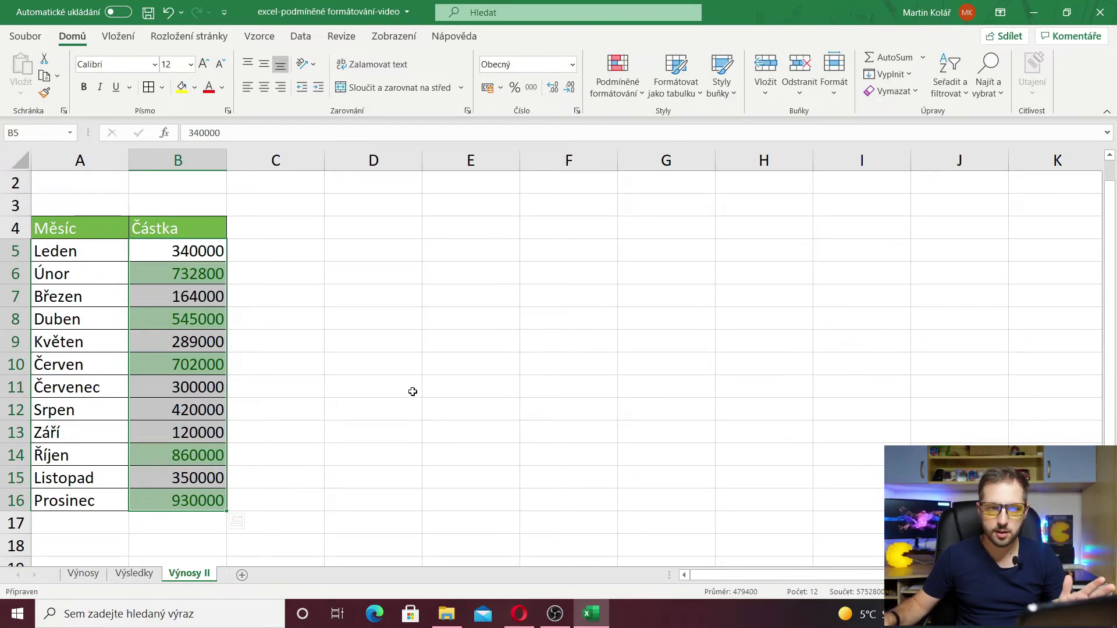
# - View the Rules Manager with 'Aktuální výběr' kept as the rule filter, then close it
pyautogui.click(637, 86)
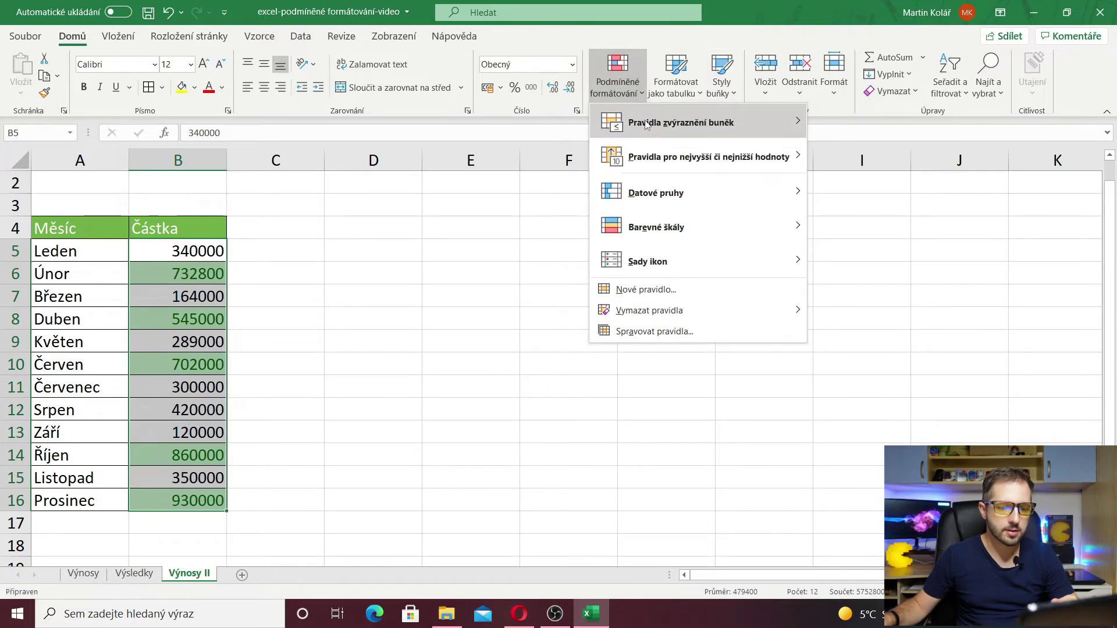
pyautogui.moveTo(654, 332)
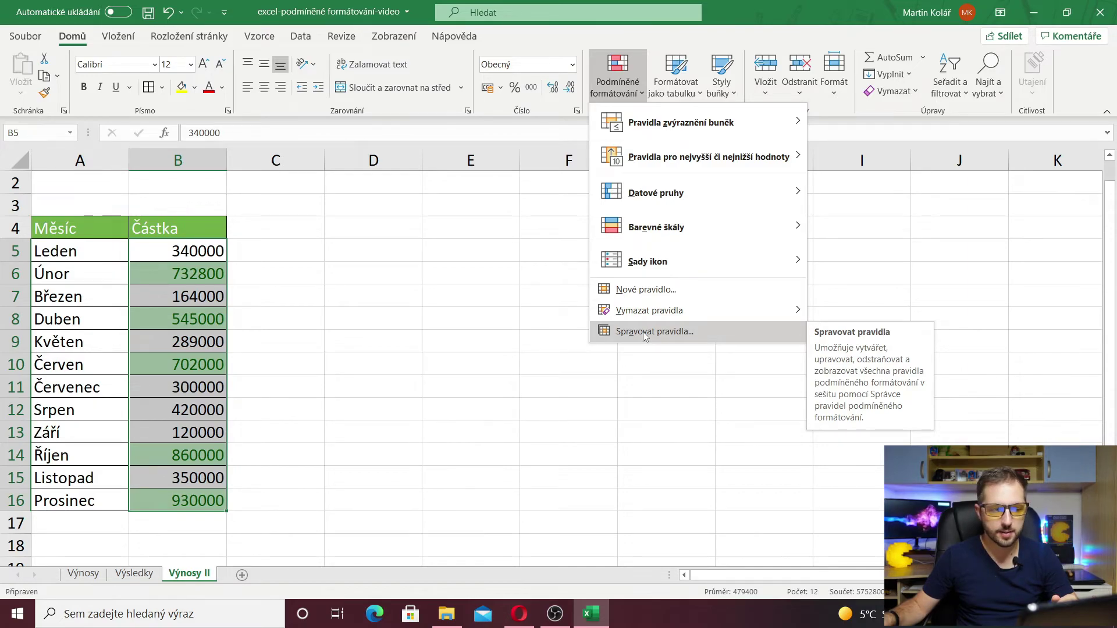
pyautogui.click(644, 332)
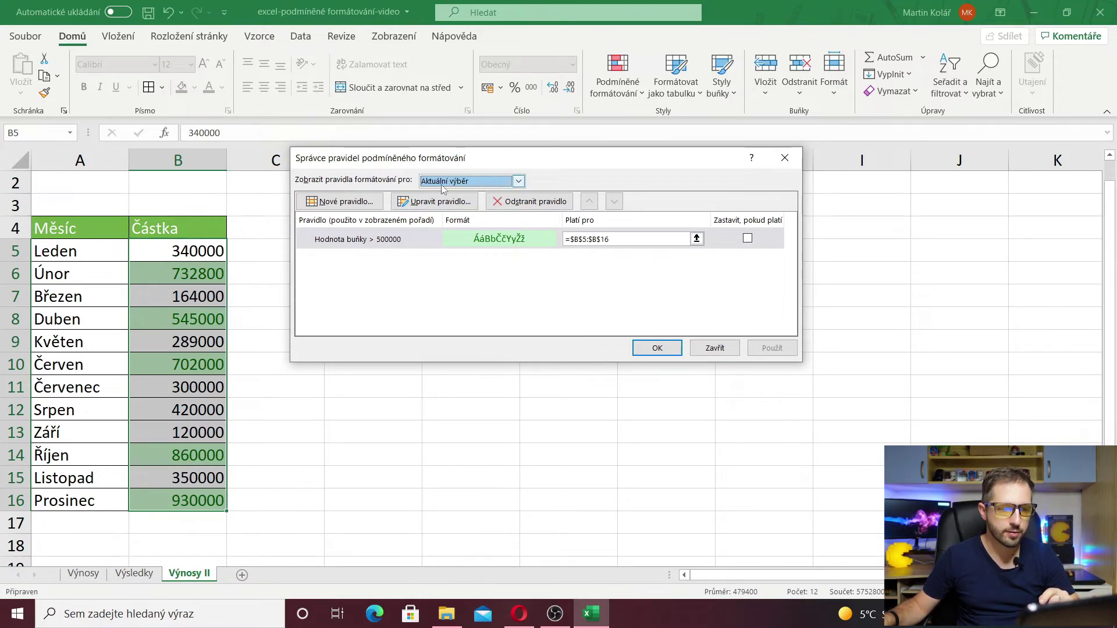
pyautogui.click(463, 184)
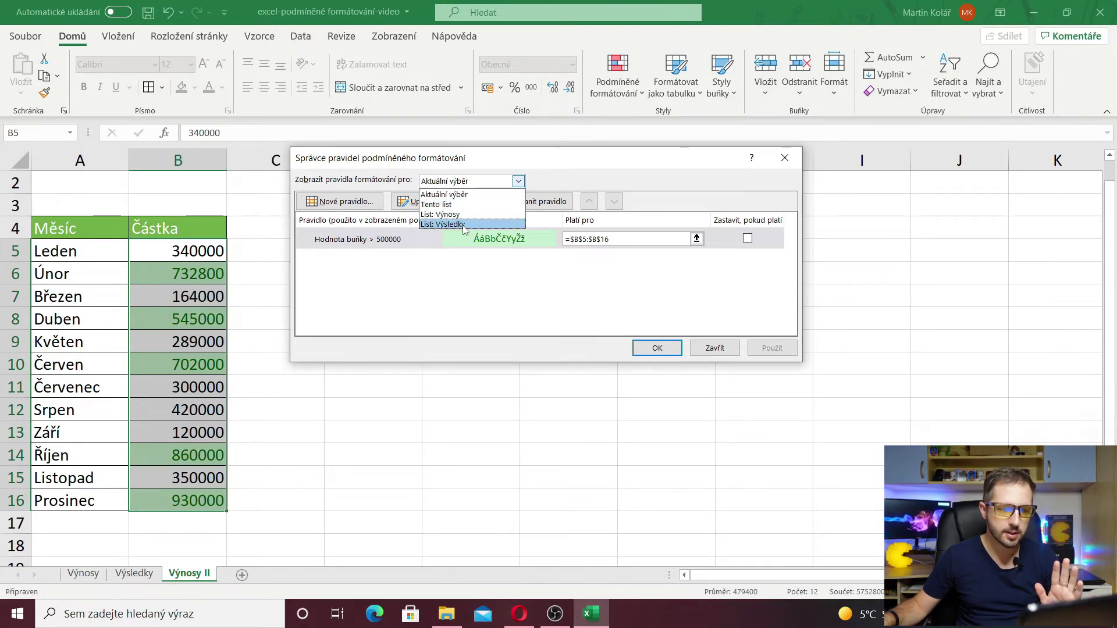
pyautogui.click(459, 194)
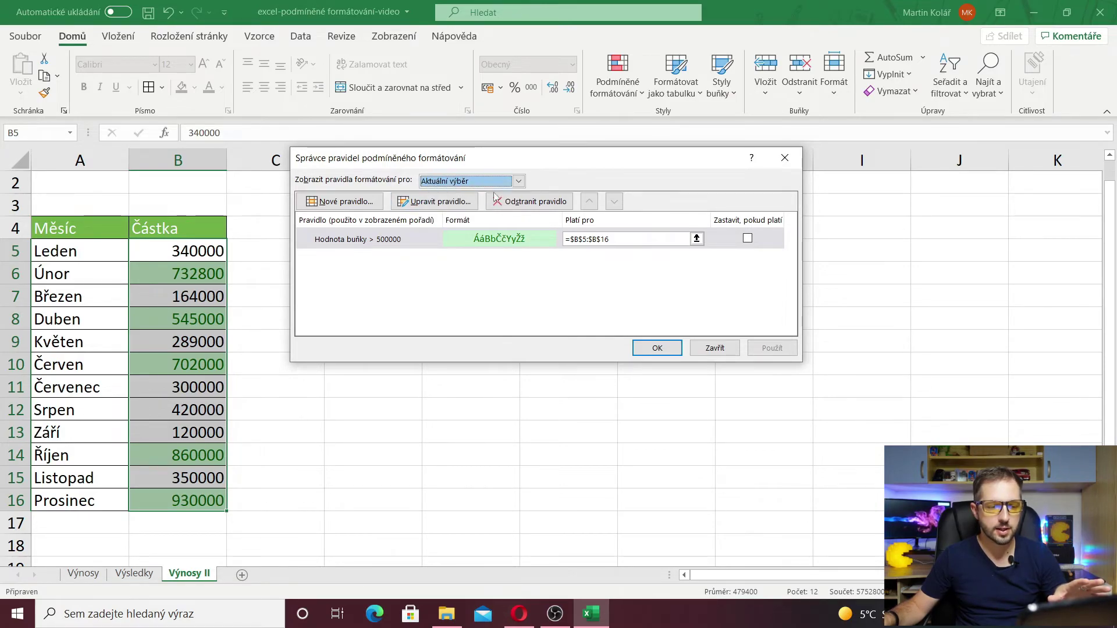
pyautogui.click(714, 348)
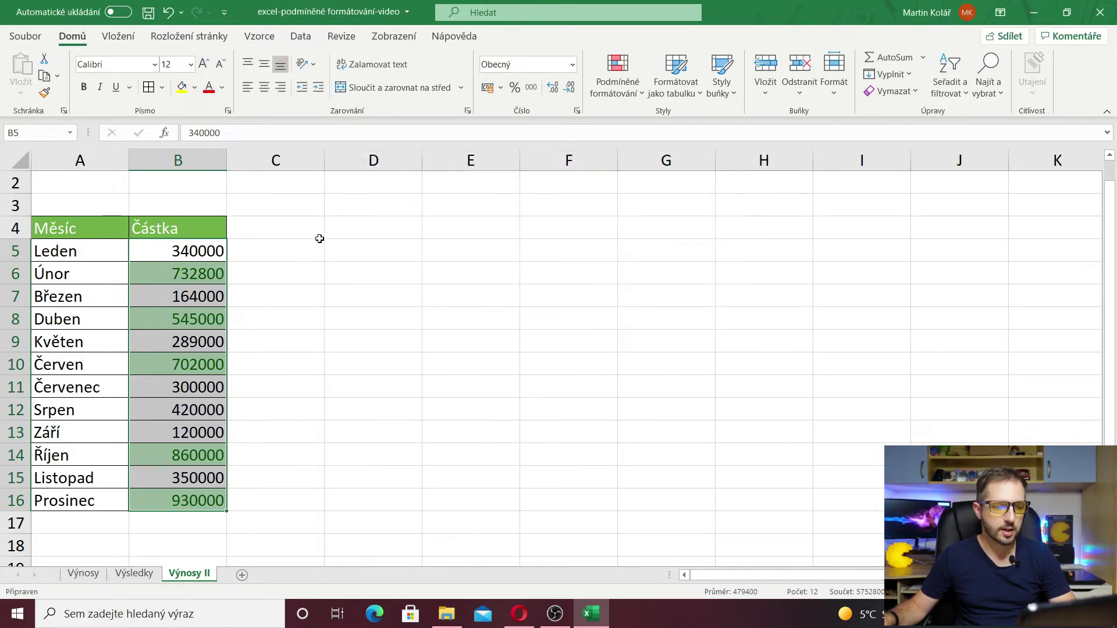
# - Select an empty cell outside the table, then reopen the Conditional Formatting menu
pyautogui.click(319, 237)
pyautogui.click(402, 290)
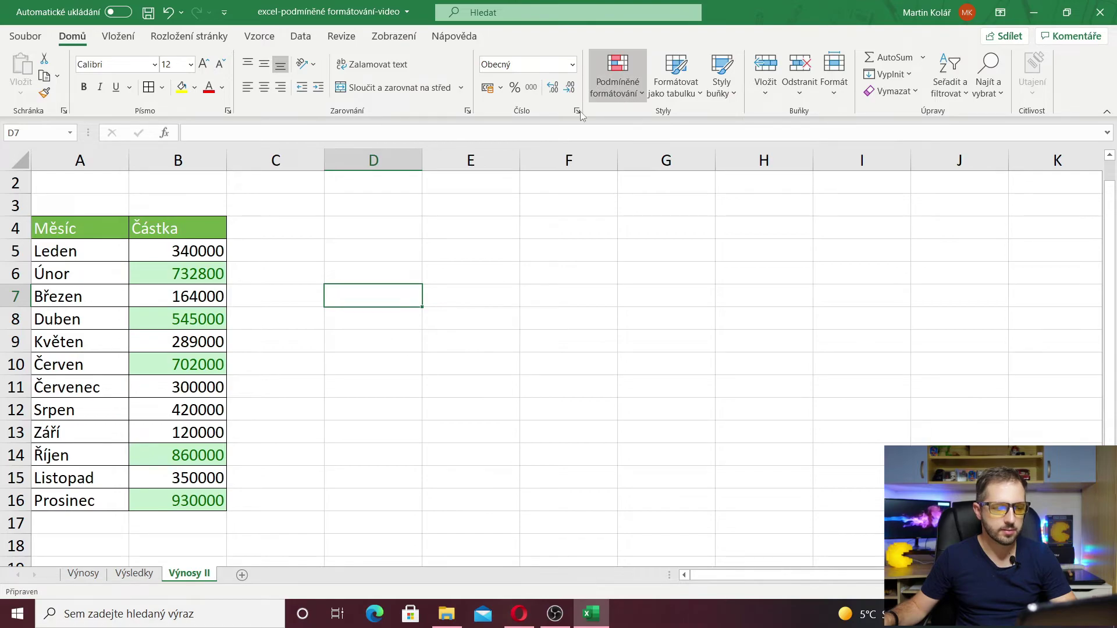
pyautogui.click(631, 83)
# - Show rules for 'Tento list' and select the 'Hodnota buňky > 500000' rule on $B$5:$B$16
pyautogui.click(646, 330)
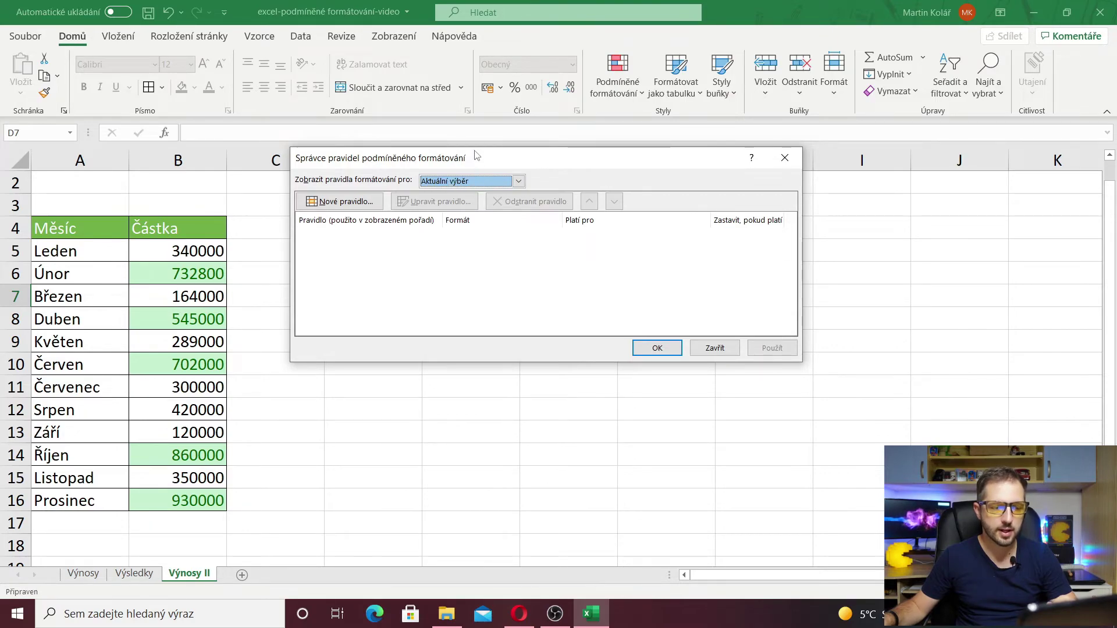
pyautogui.moveTo(475, 154); pyautogui.dragTo(452, 154)
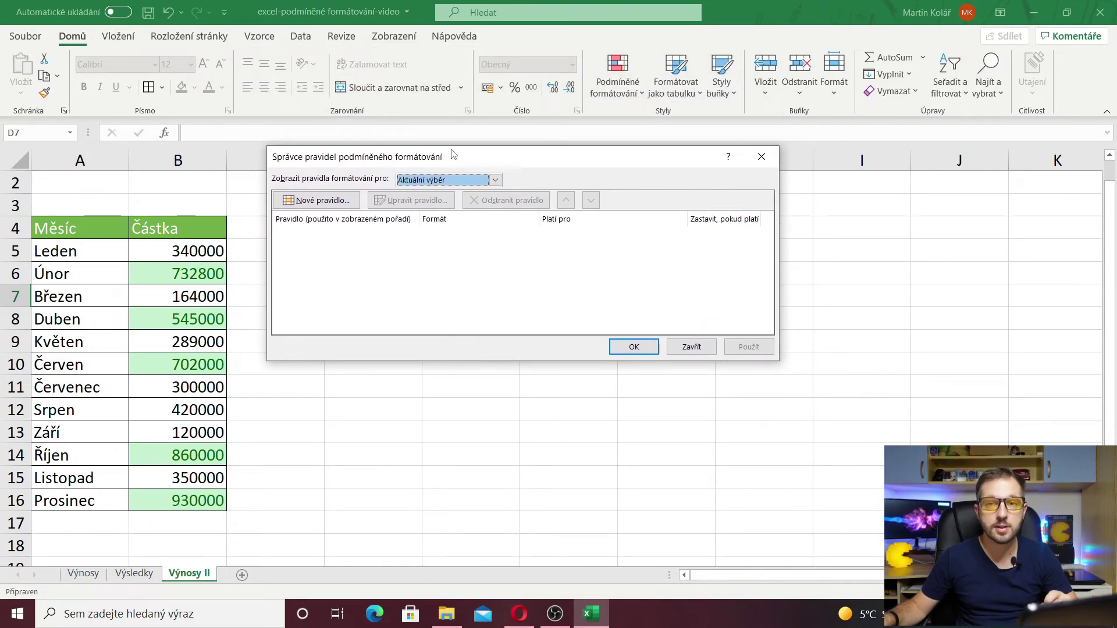
pyautogui.moveTo(453, 161); pyautogui.dragTo(685, 99)
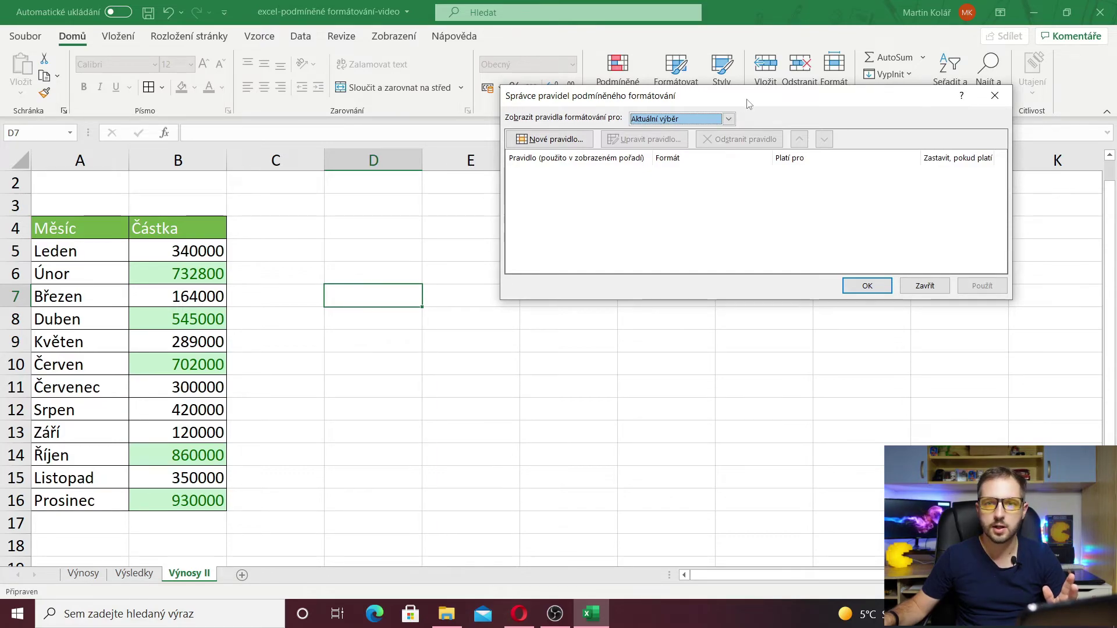
pyautogui.moveTo(748, 103); pyautogui.dragTo(539, 177)
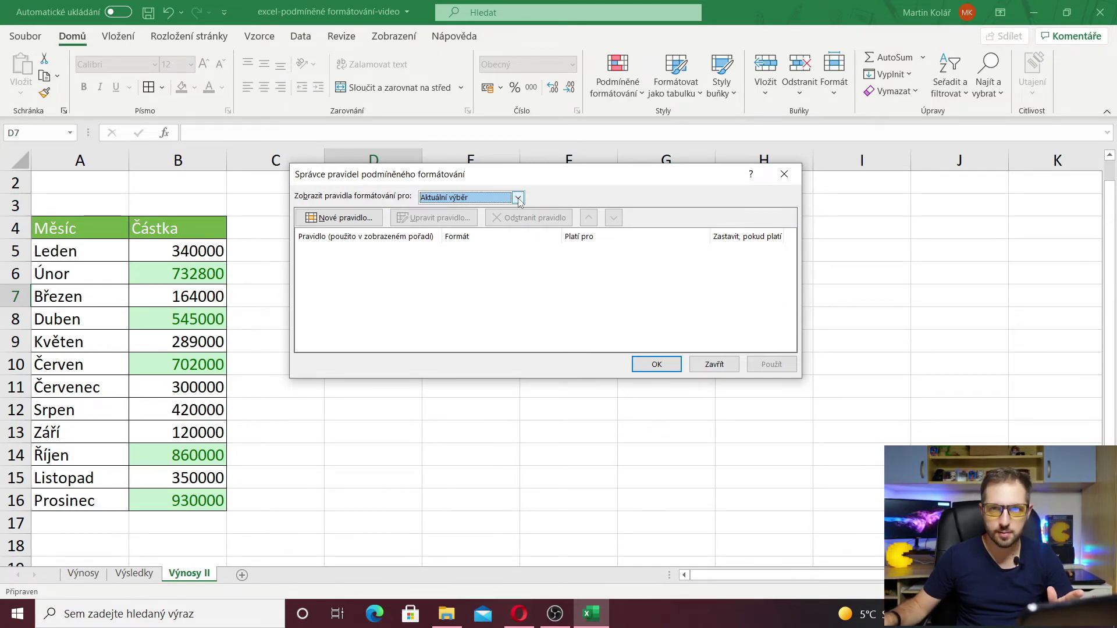
pyautogui.click(518, 198)
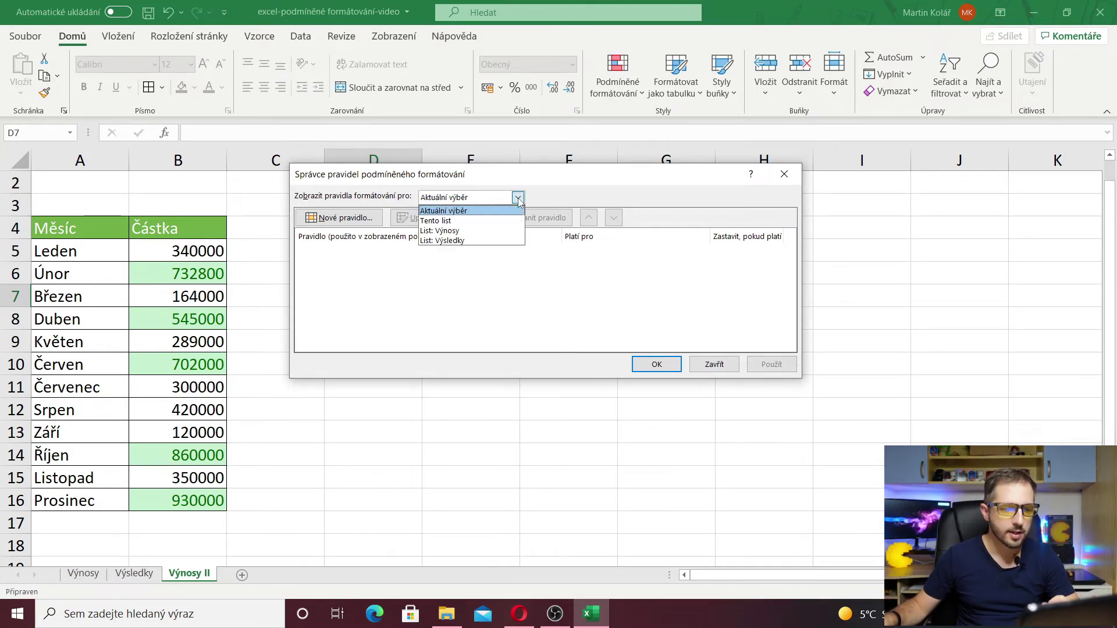
pyautogui.click(491, 219)
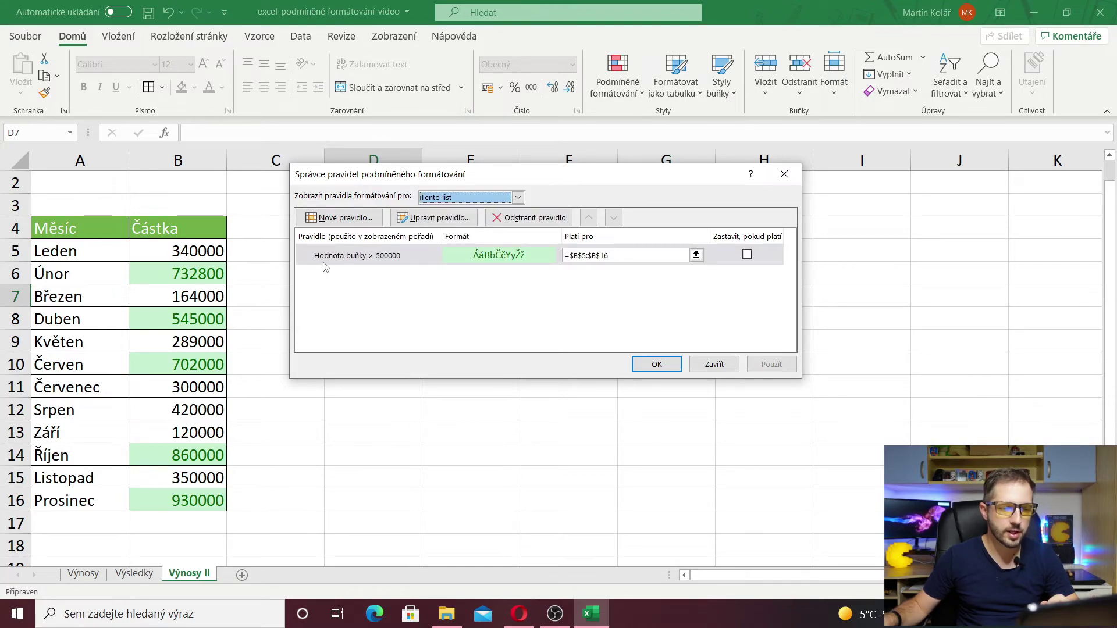
pyautogui.click(586, 256)
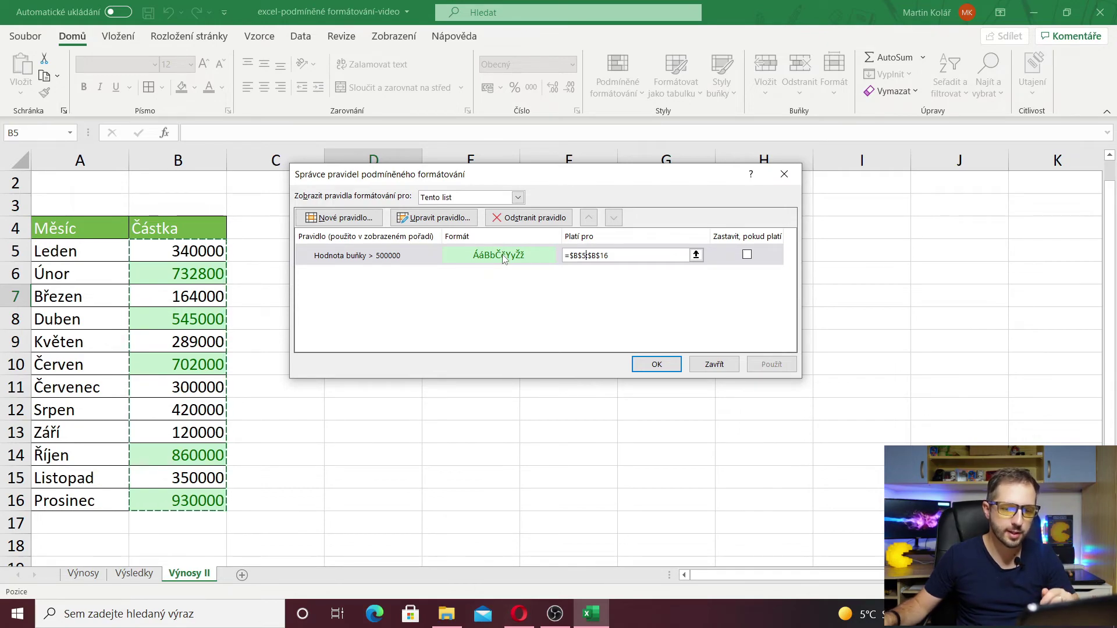
pyautogui.click(383, 260)
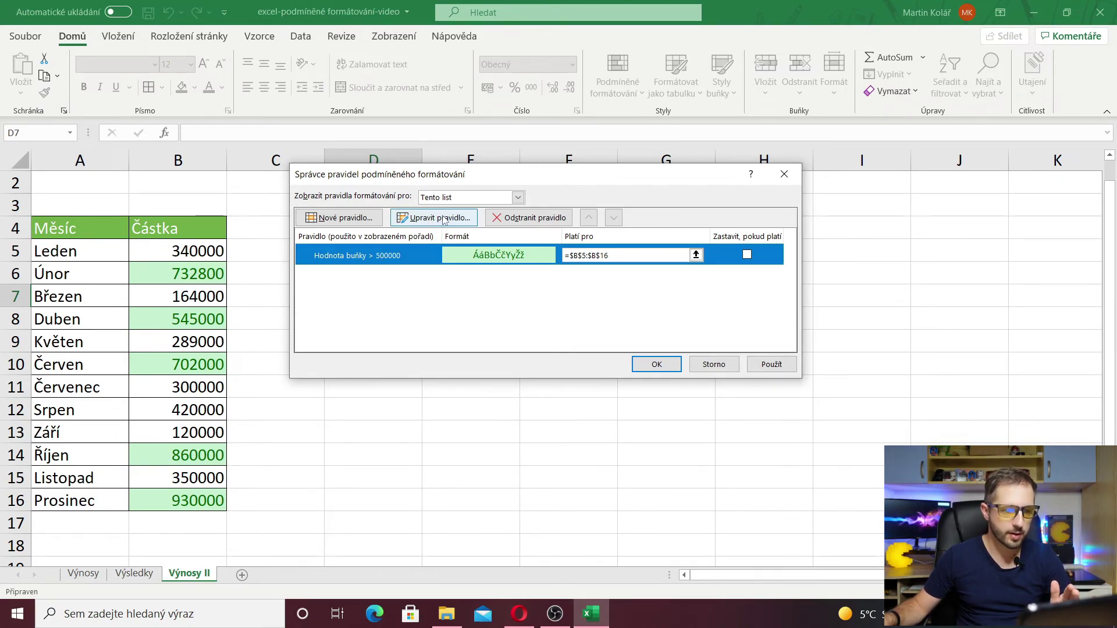
# - Edit the rule's threshold value from 500000 to 400000
pyautogui.doubleClick(390, 259)
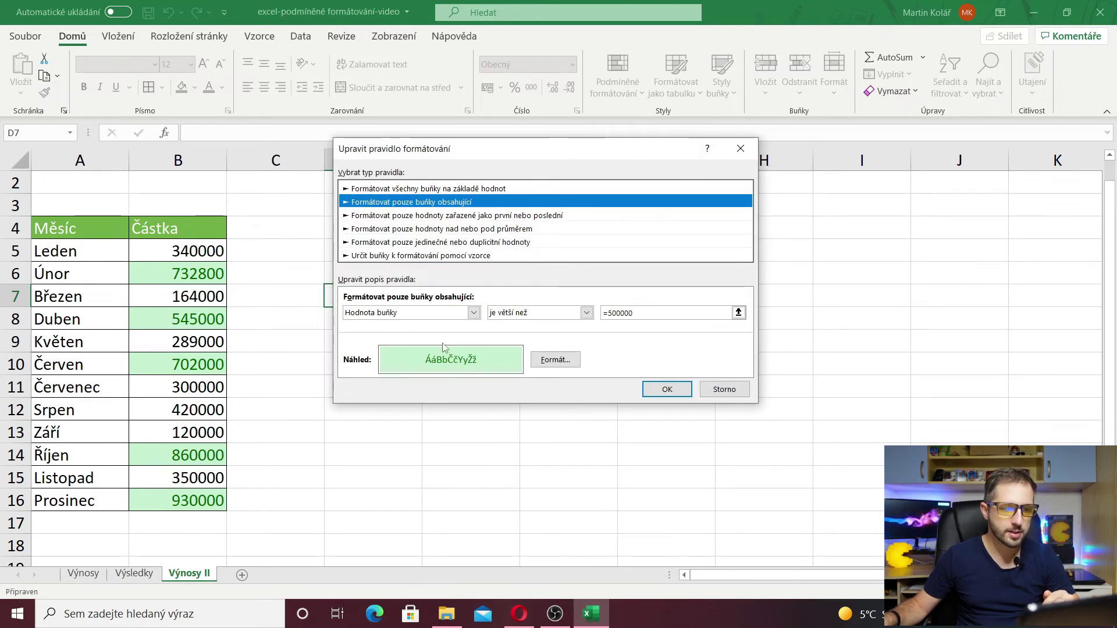
pyautogui.moveTo(414, 154); pyautogui.dragTo(381, 206)
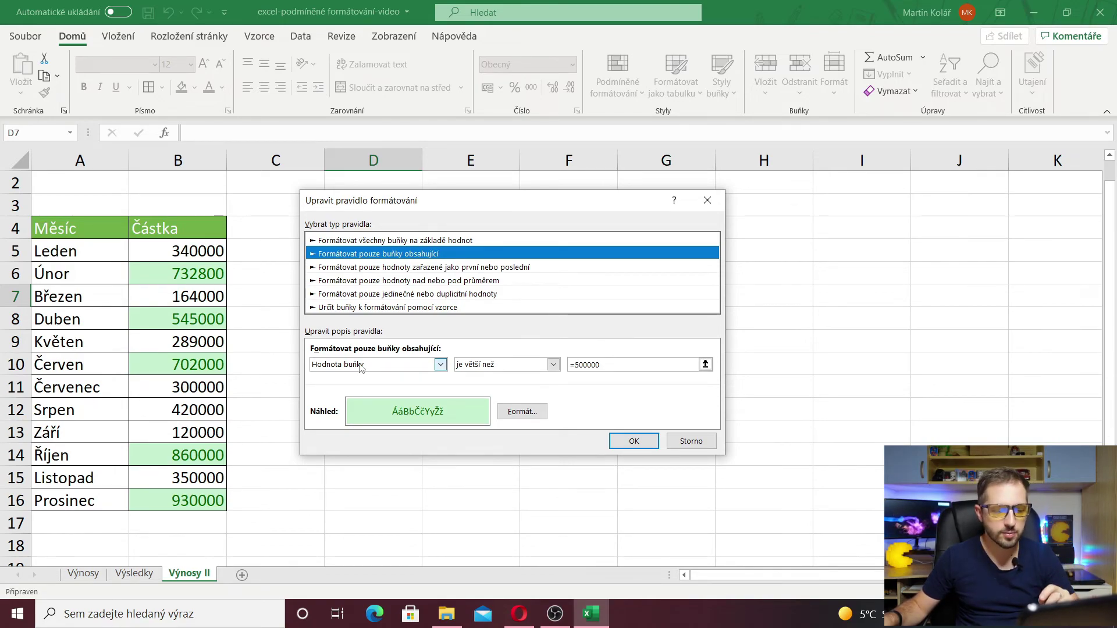
pyautogui.click(616, 366)
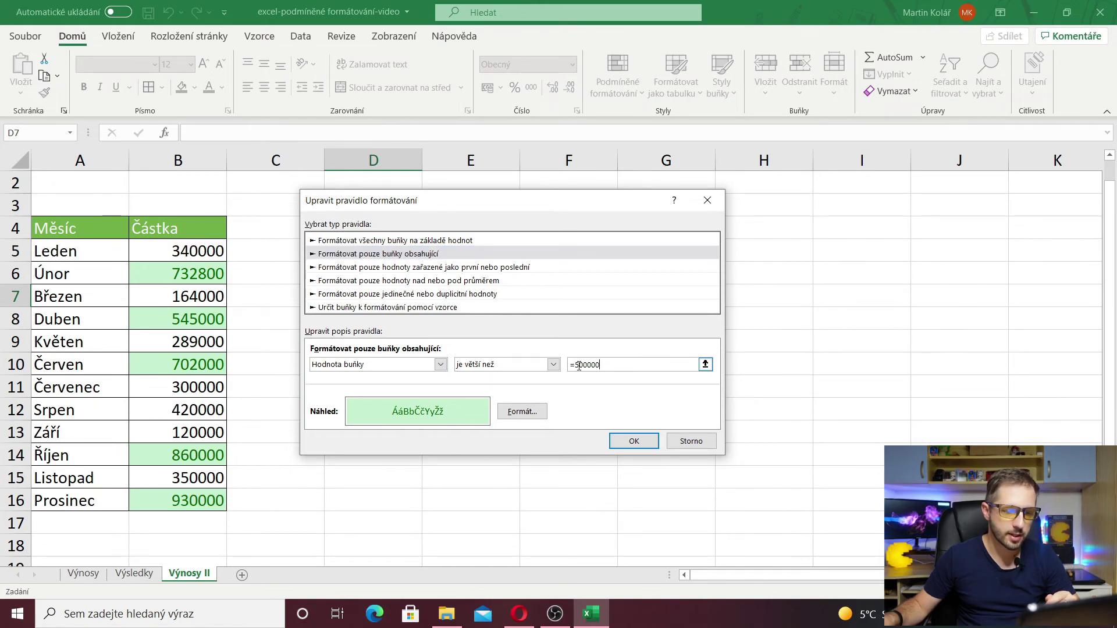
pyautogui.click(574, 365)
pyautogui.press('Delete')
pyautogui.write('4')
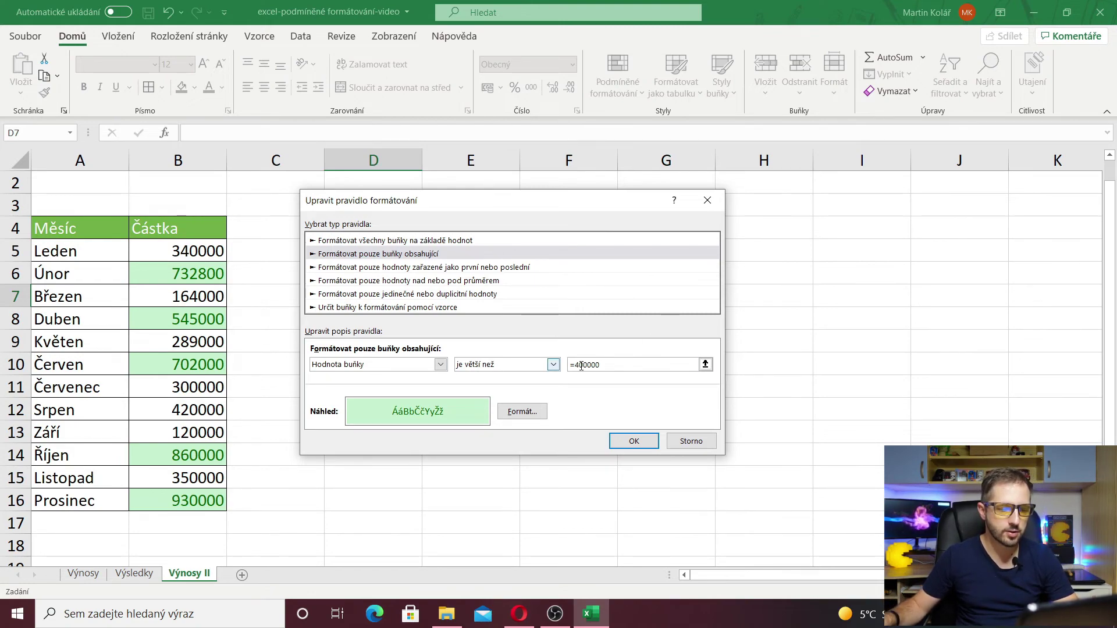
pyautogui.click(625, 445)
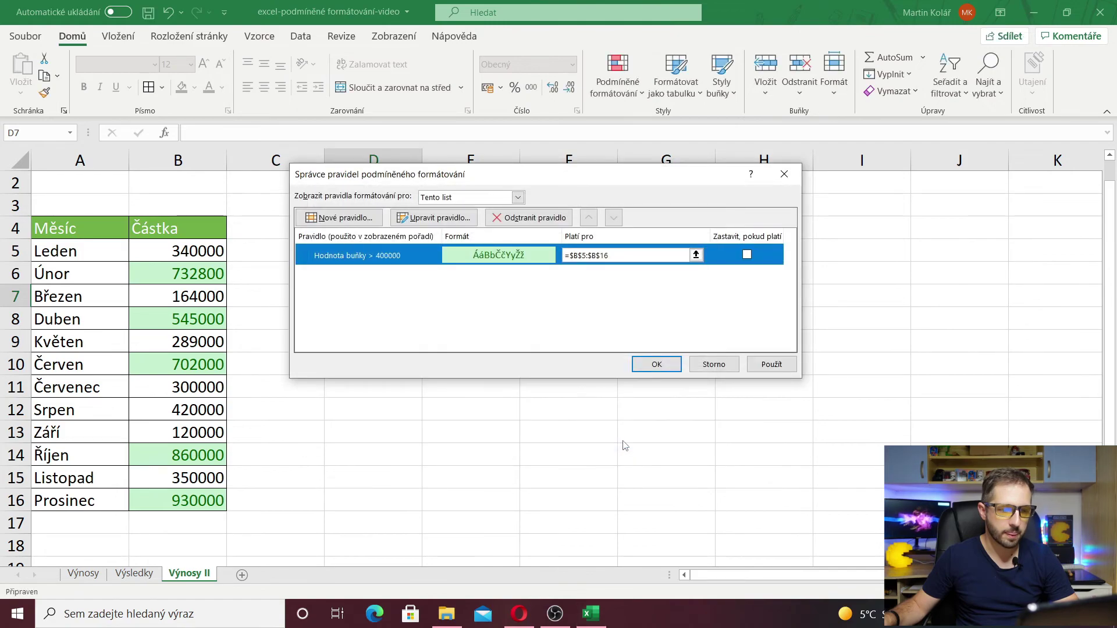
# - Apply the 400000 threshold, close the Rules Manager, and select an empty cell beside the table
pyautogui.click(777, 364)
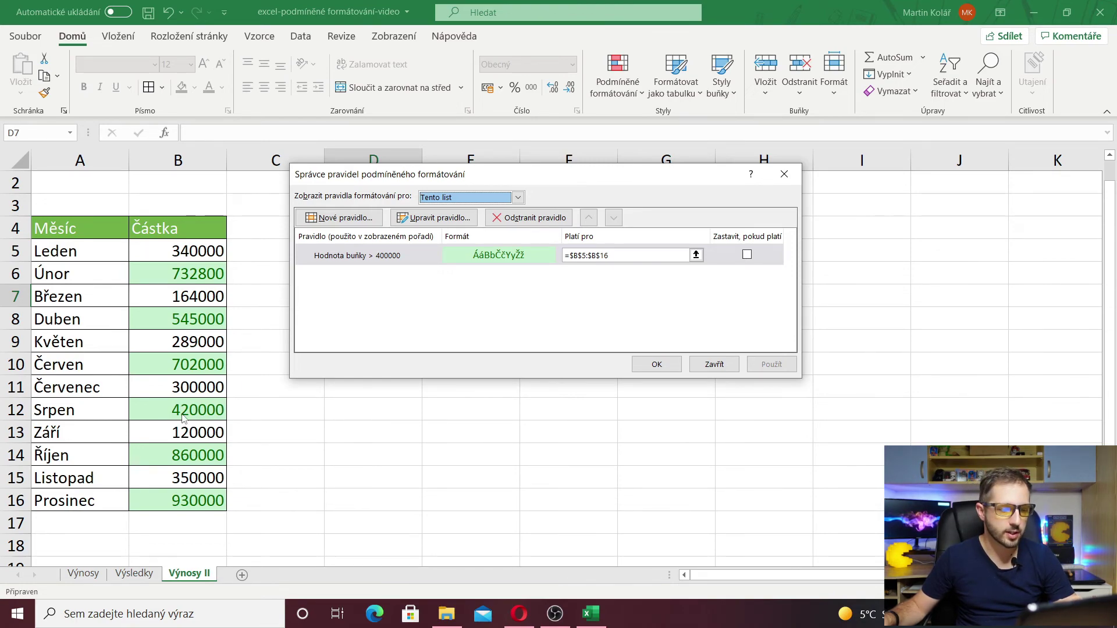
pyautogui.click(656, 364)
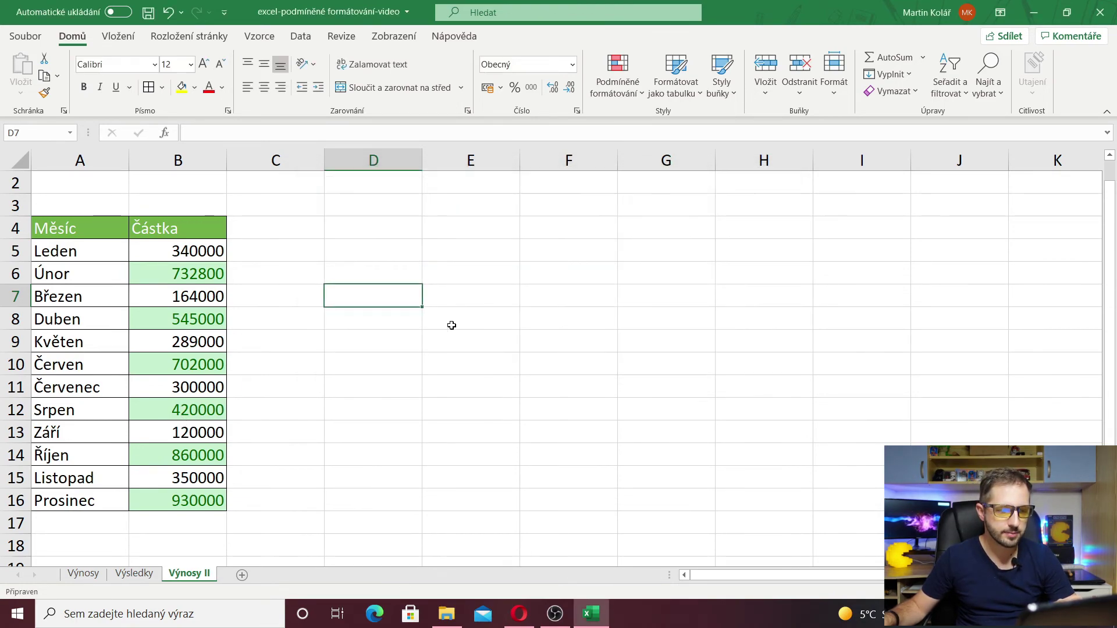
pyautogui.click(338, 318)
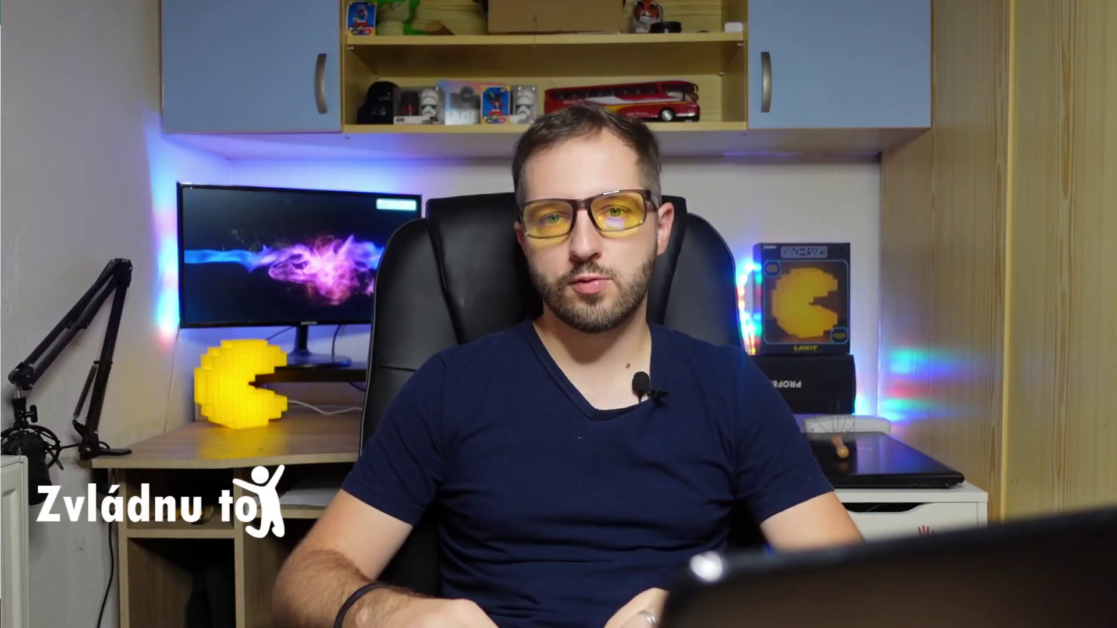